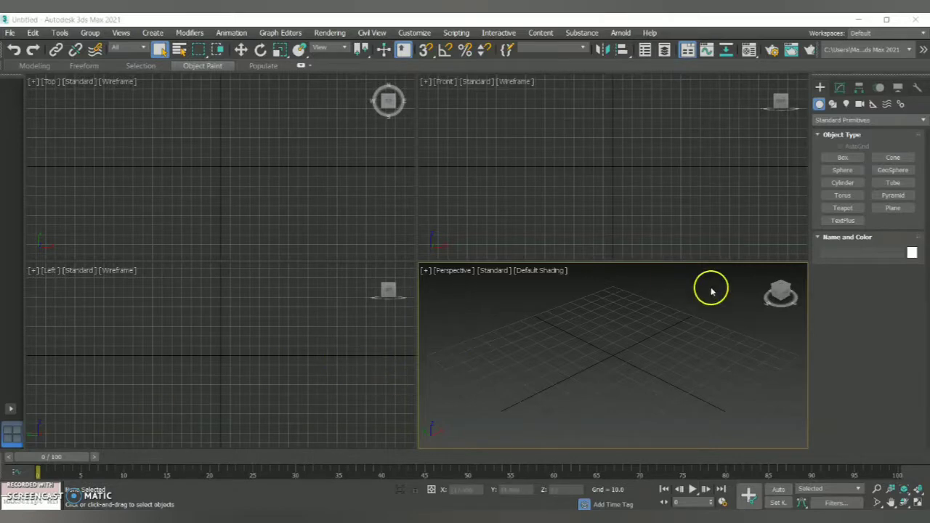
- Maximize the Perspective viewport so that it fills the whole viewport area
click(425, 270)
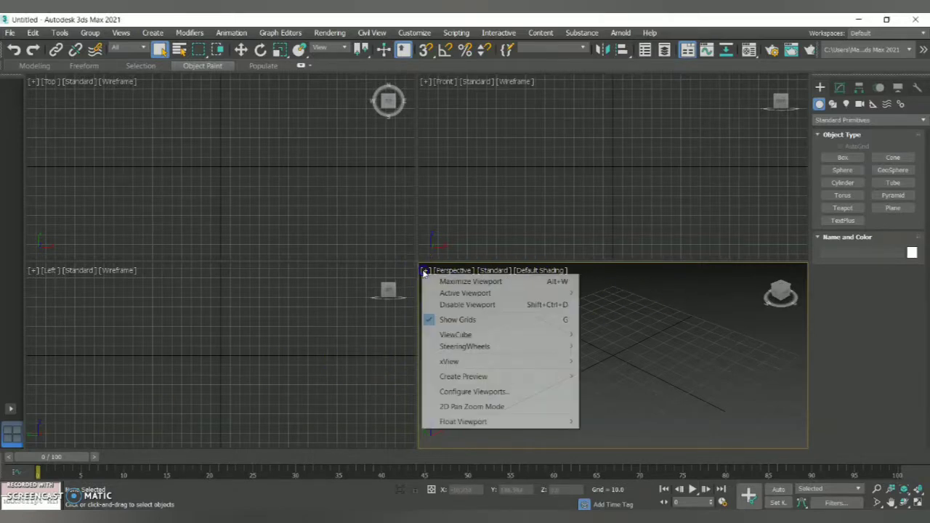
click(457, 281)
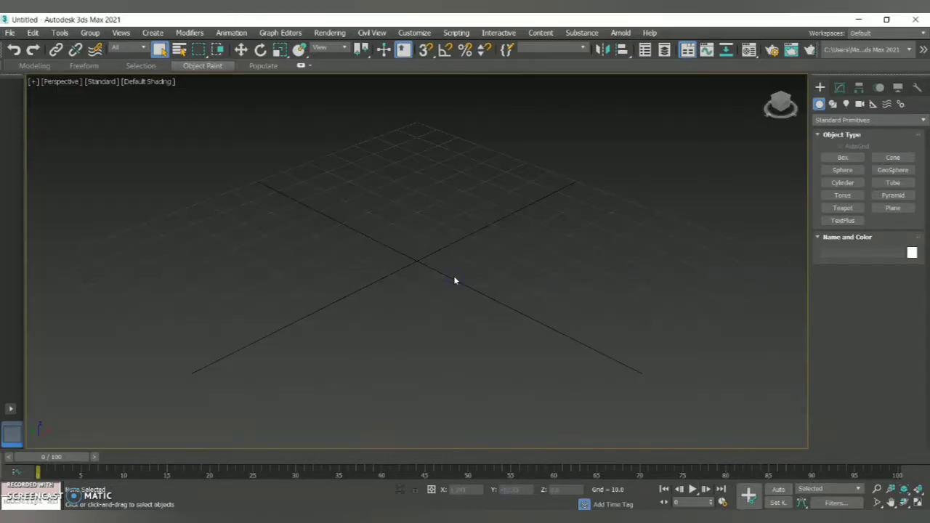
key(g)
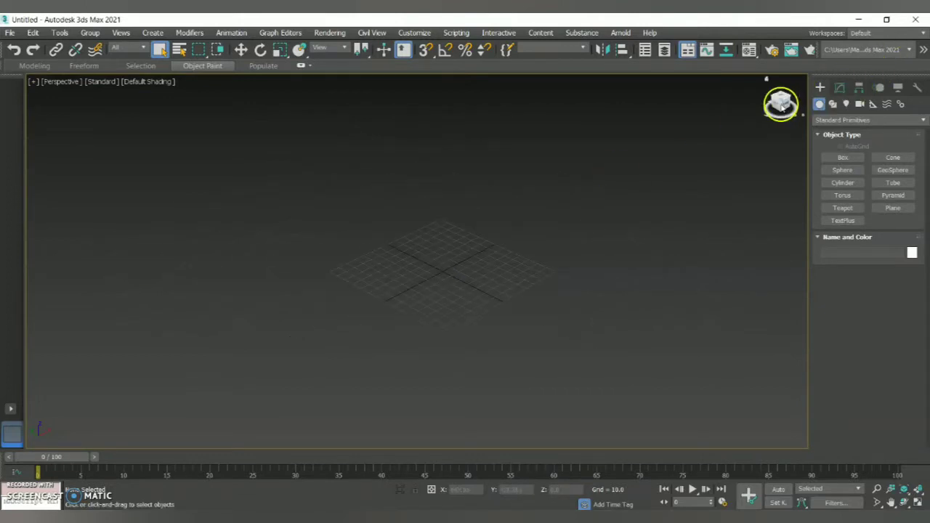
drag(779, 104, 784, 106)
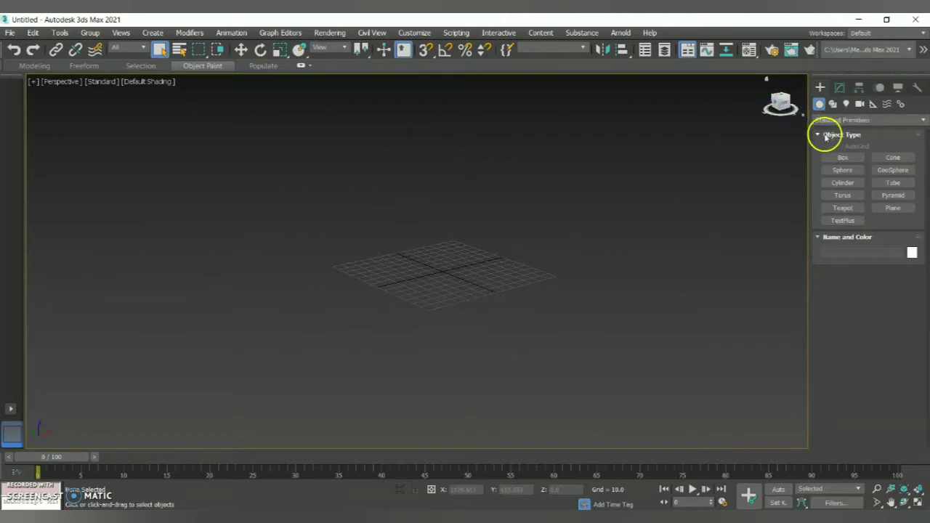
- Create an upright slab-shaped box at the grid centre, about 14.7 long, 91.8 wide and 116.9 high
click(845, 159)
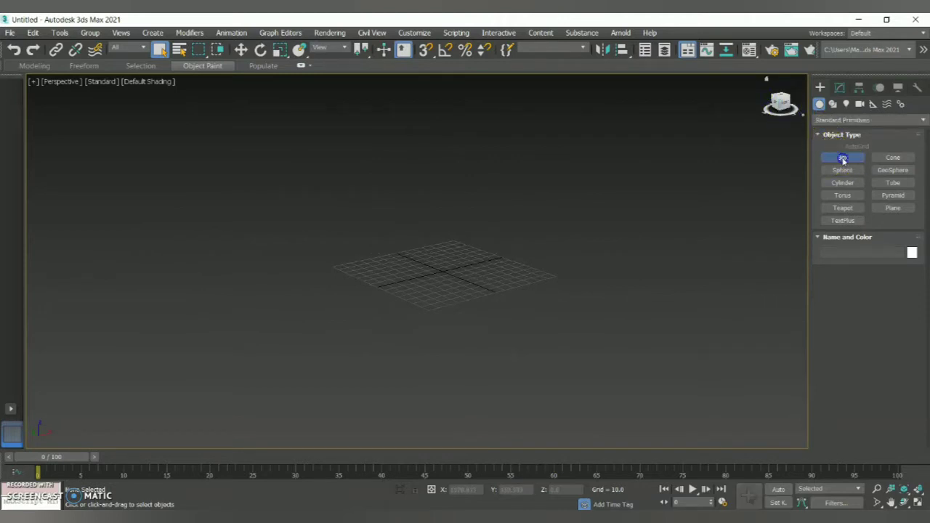
drag(448, 263, 492, 257)
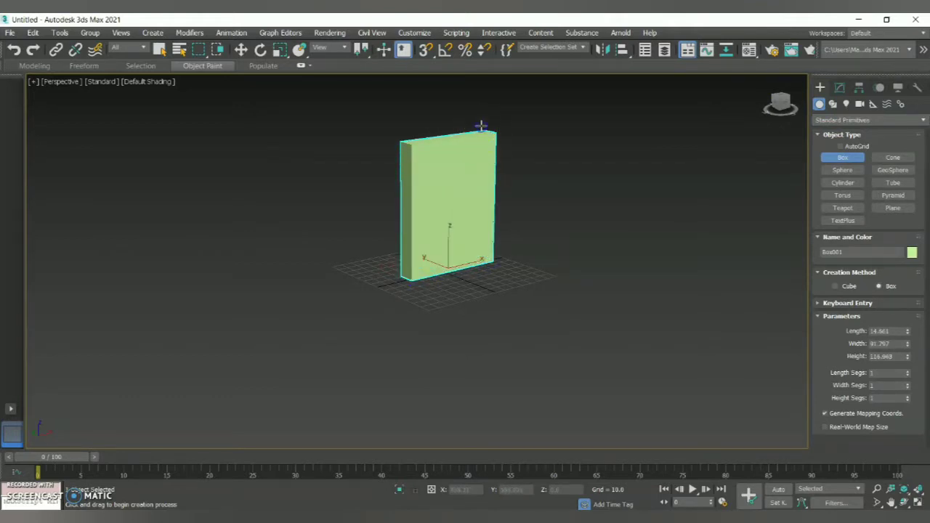
click(480, 126)
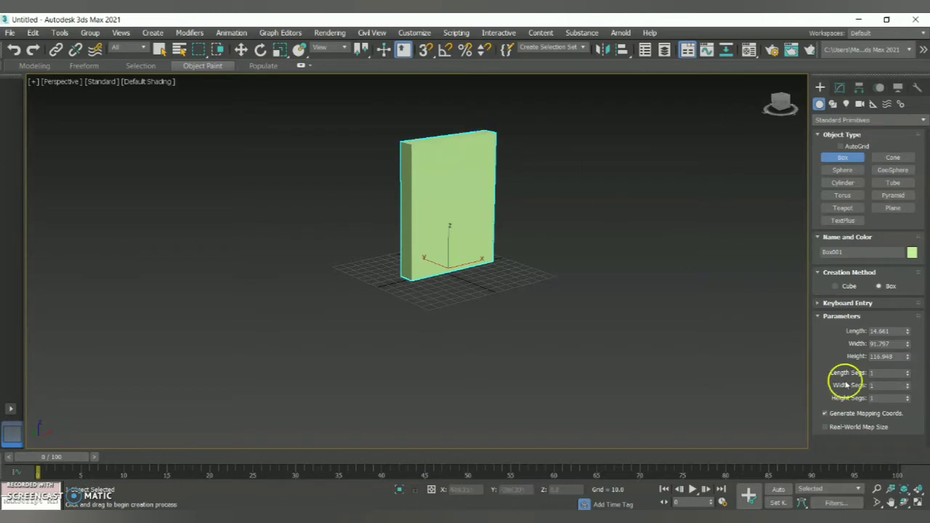
- Set the box's length, width and height segments to 3 and display edged faces in the viewport
click(908, 371)
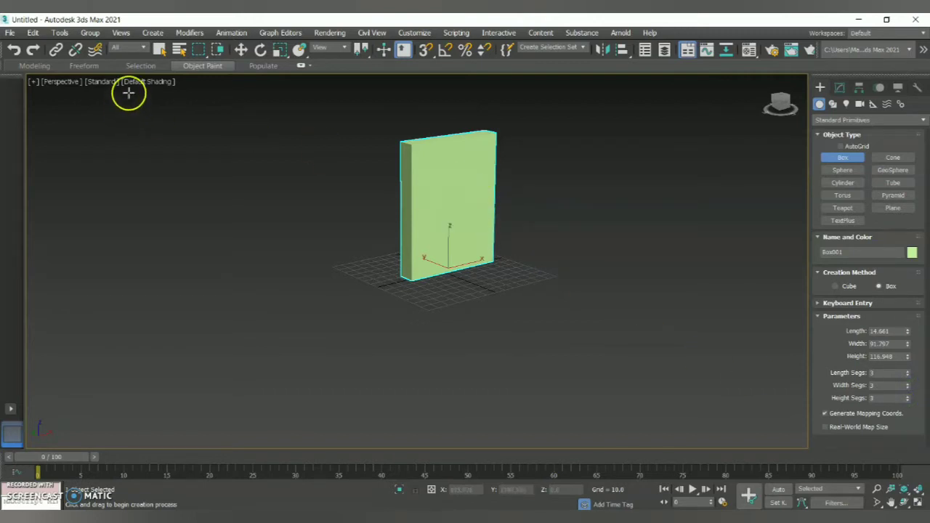
click(160, 82)
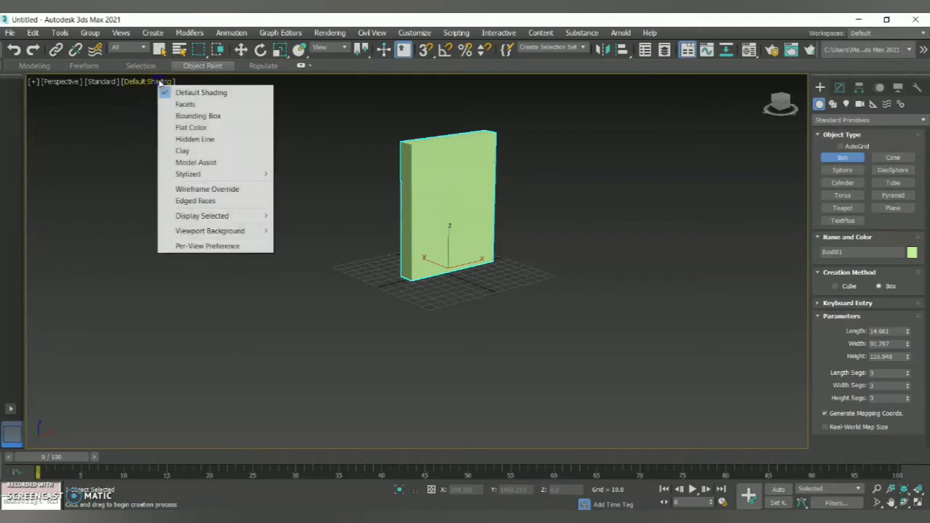
click(205, 203)
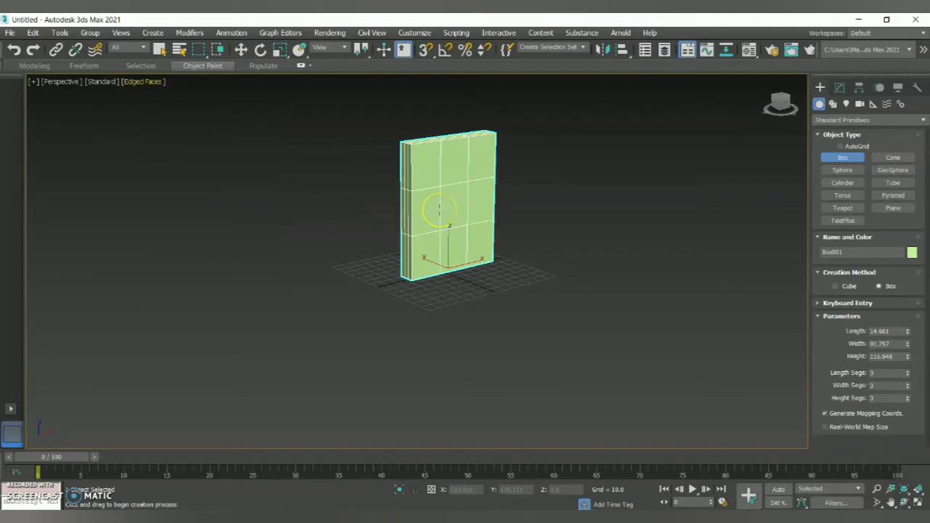
scroll(439, 210, up, 2)
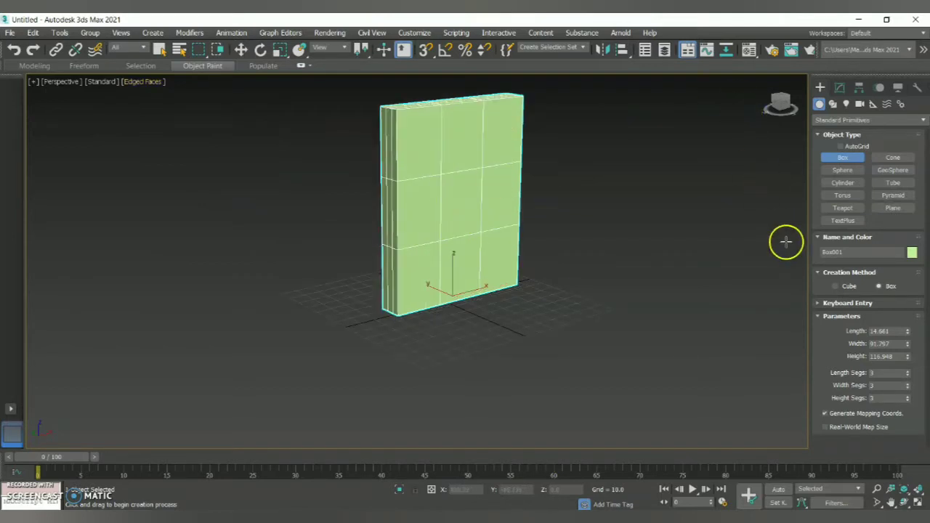
- Reduce the box's length and width segments to 1 and leave the height segments at 3
click(907, 376)
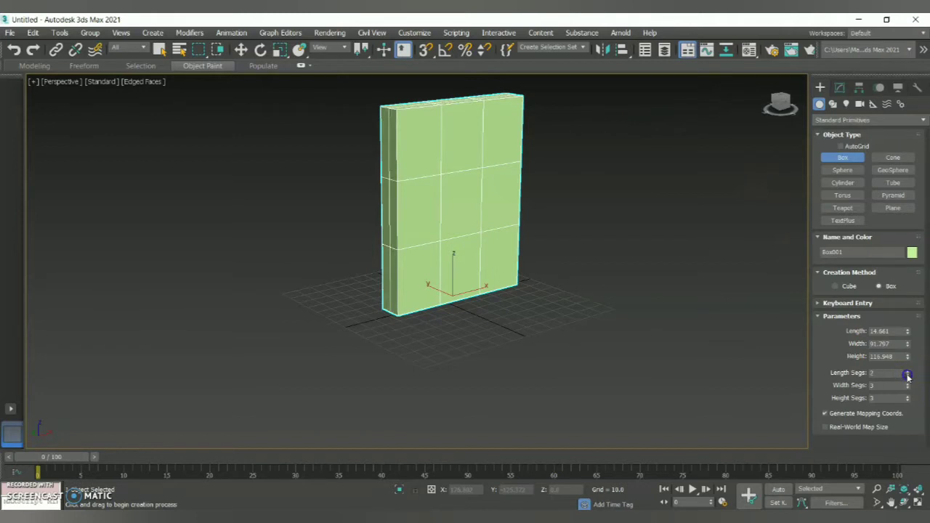
click(908, 376)
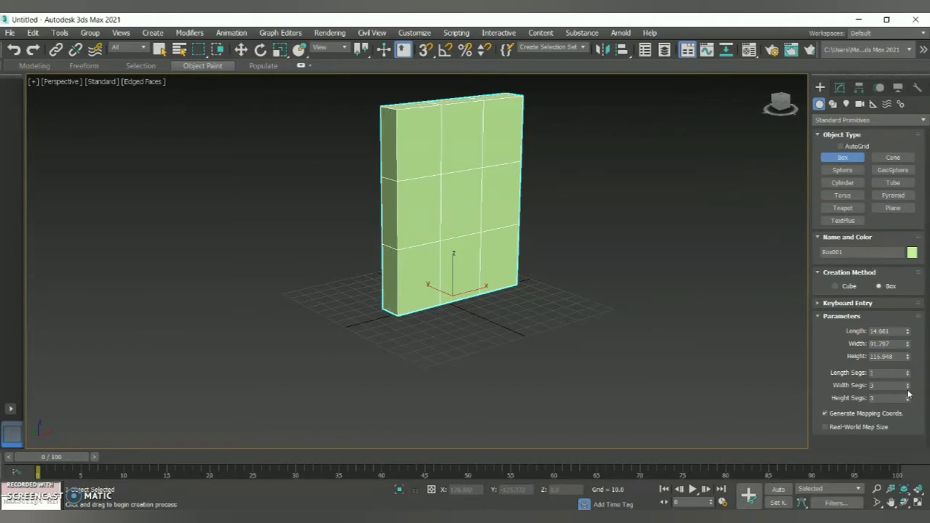
click(908, 388)
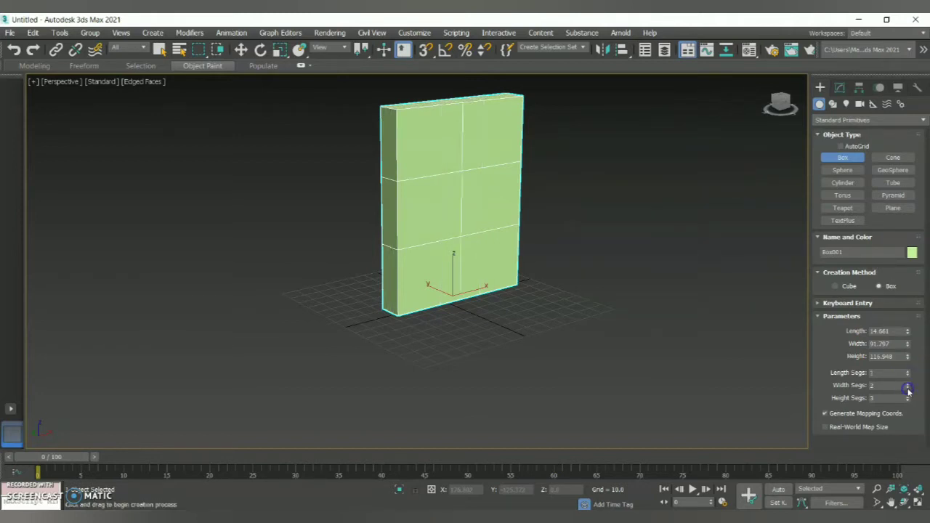
click(908, 399)
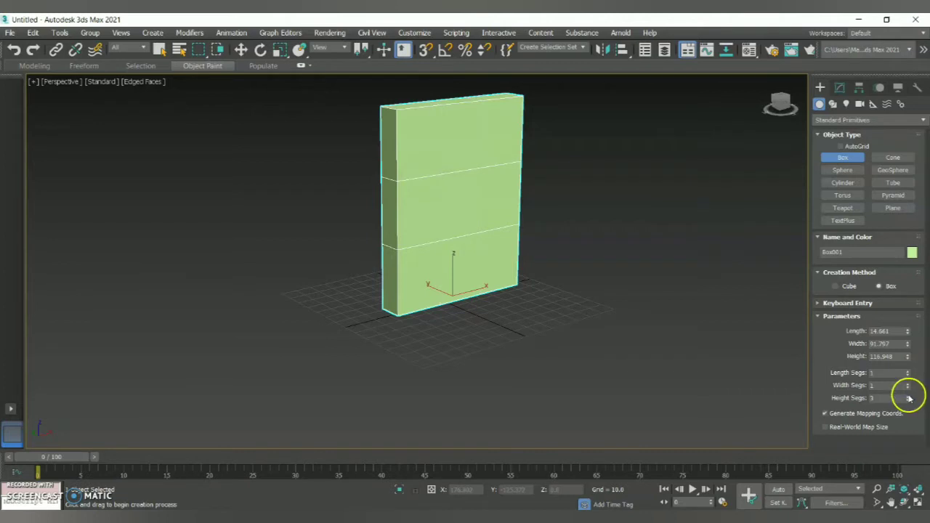
click(909, 401)
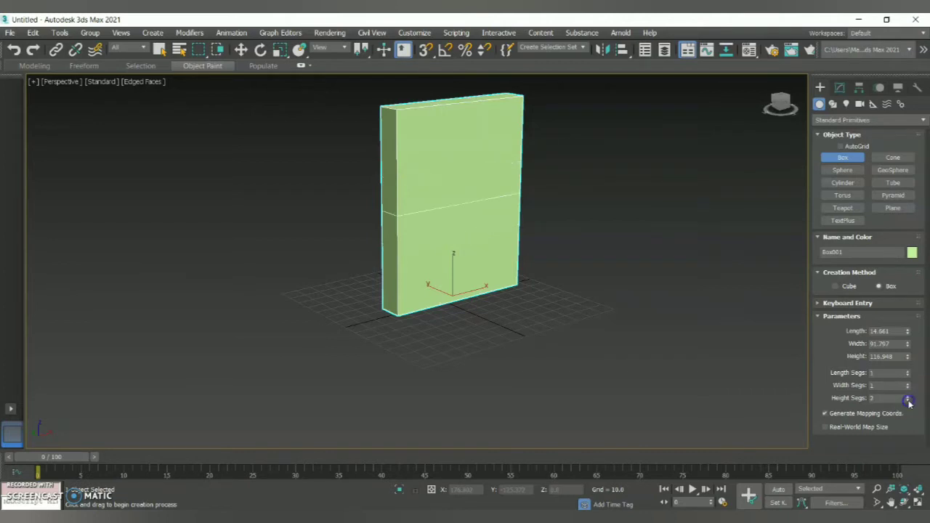
click(908, 396)
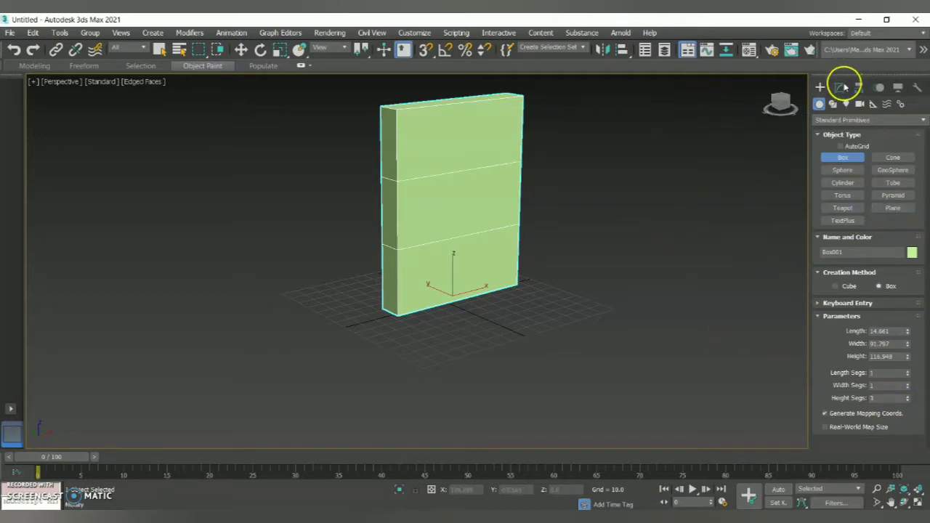
- End box creation, convert the box to an Editable Poly and list its sub-object levels
right_click(502, 201)
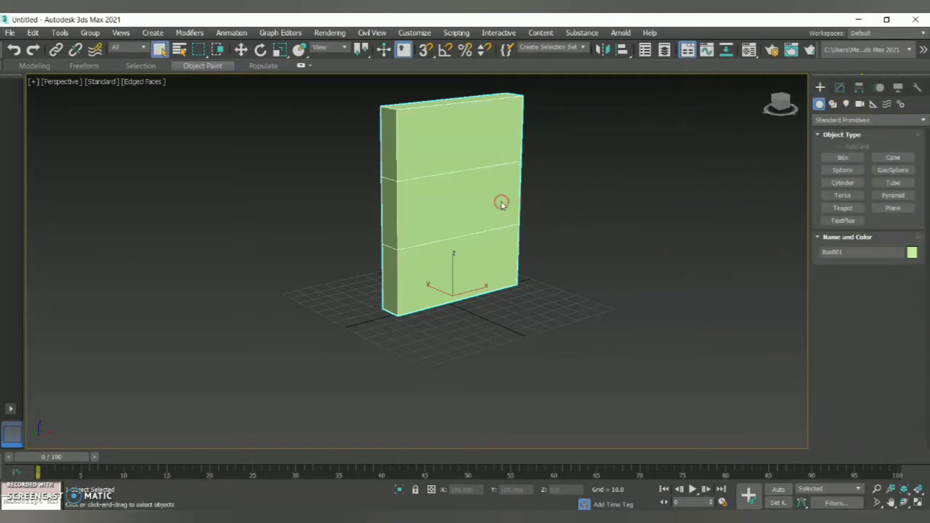
right_click(501, 203)
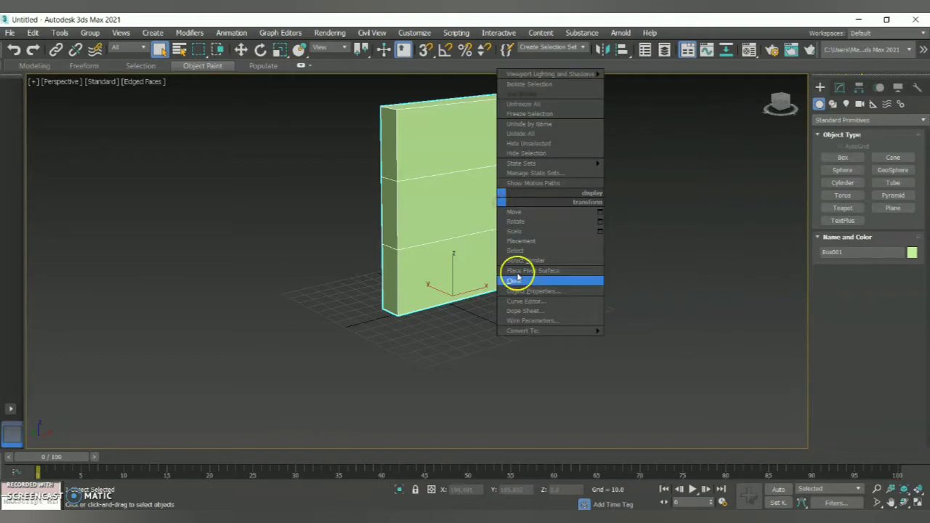
mouse_move(544, 339)
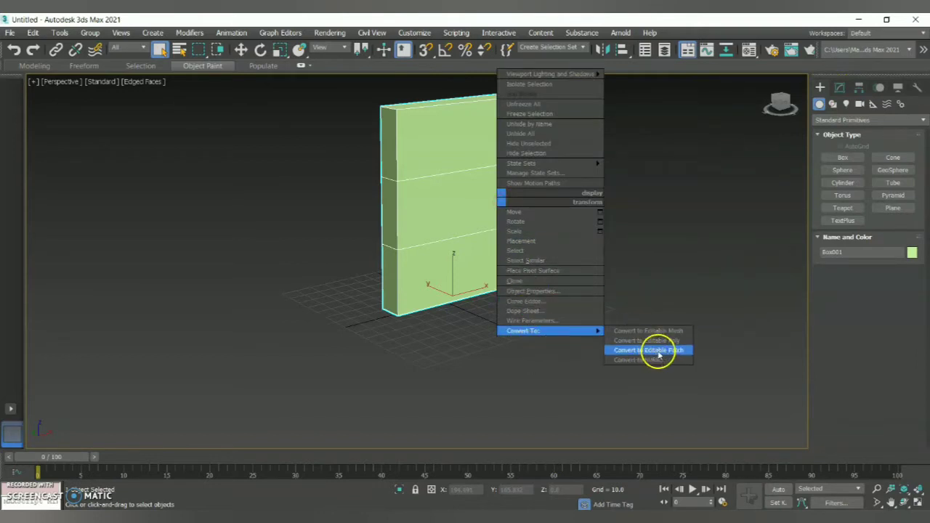
click(659, 344)
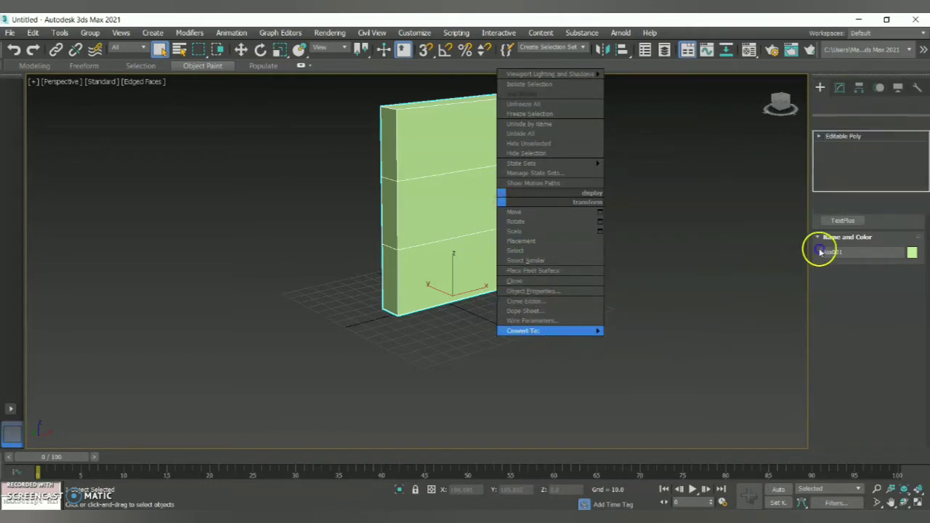
click(818, 138)
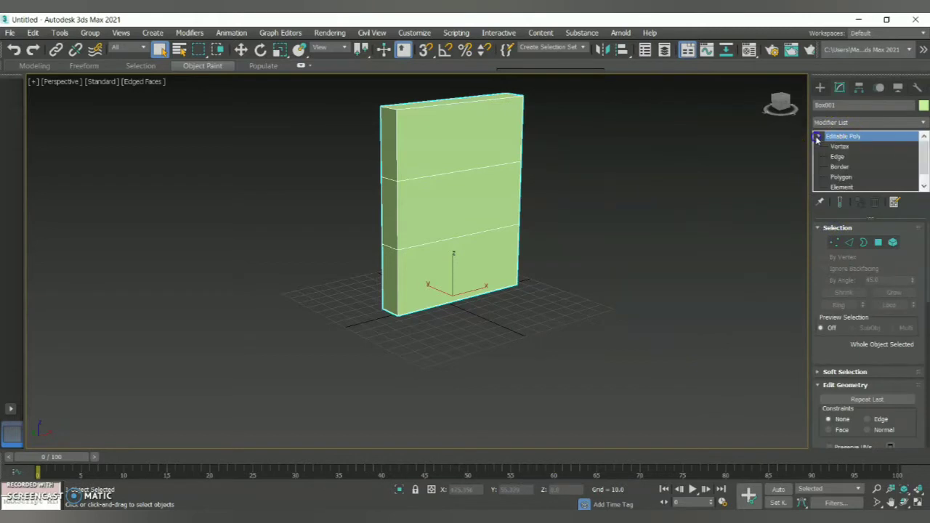
- Switch to the Edge level and select all six vertical edges on one narrow side of the box
click(838, 157)
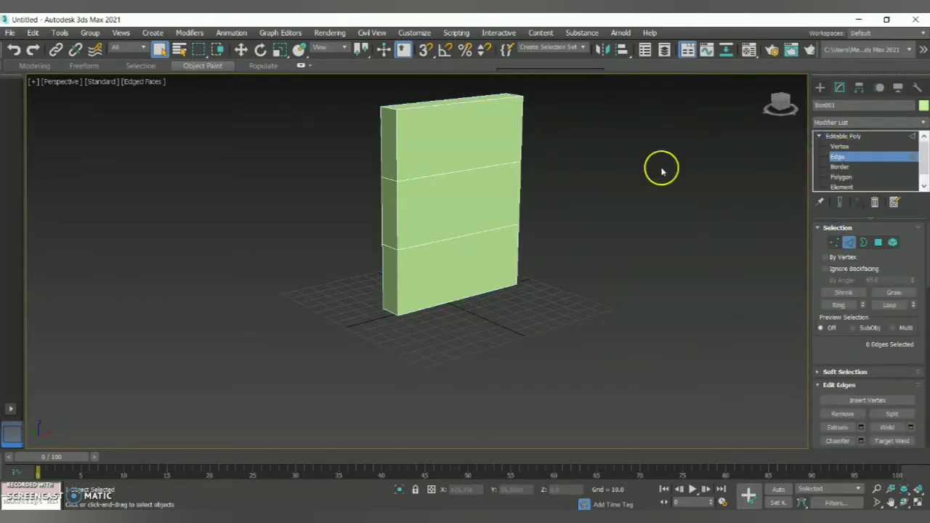
click(396, 159)
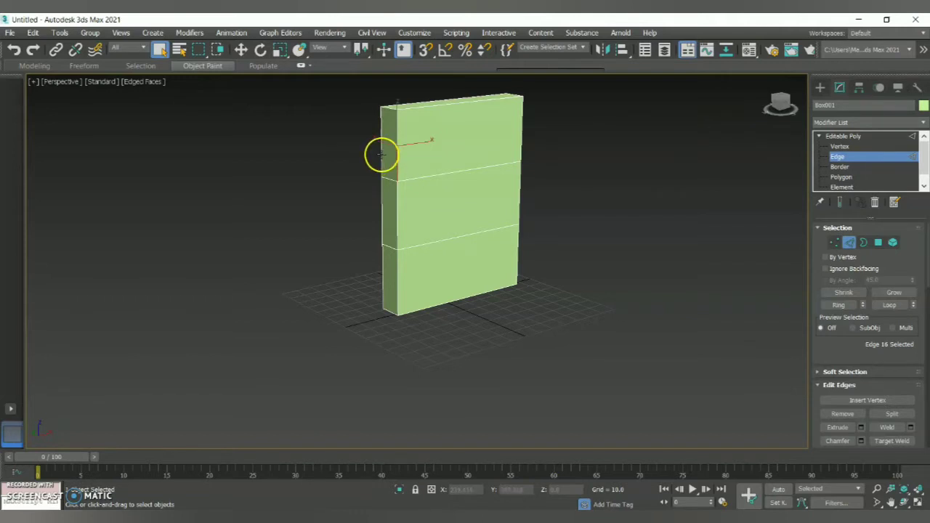
ctrl+click(396, 204)
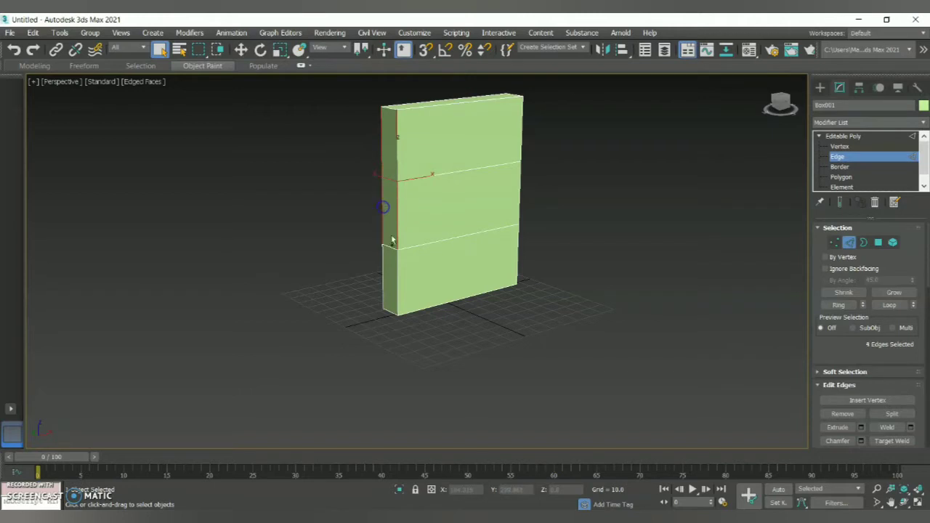
ctrl+click(399, 274)
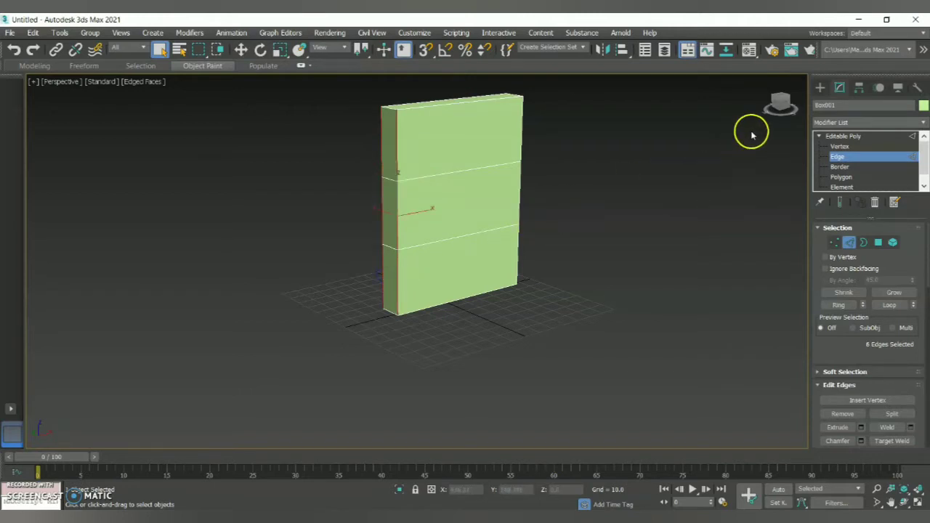
- Add the six vertical edges on the opposite narrow side of the box to the edge selection
drag(781, 106, 749, 109)
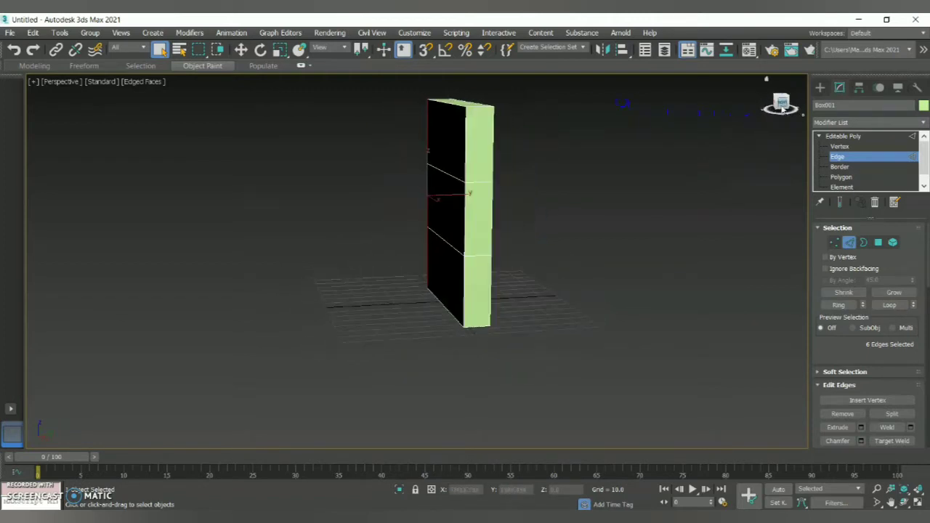
ctrl+click(465, 155)
ctrl+click(498, 159)
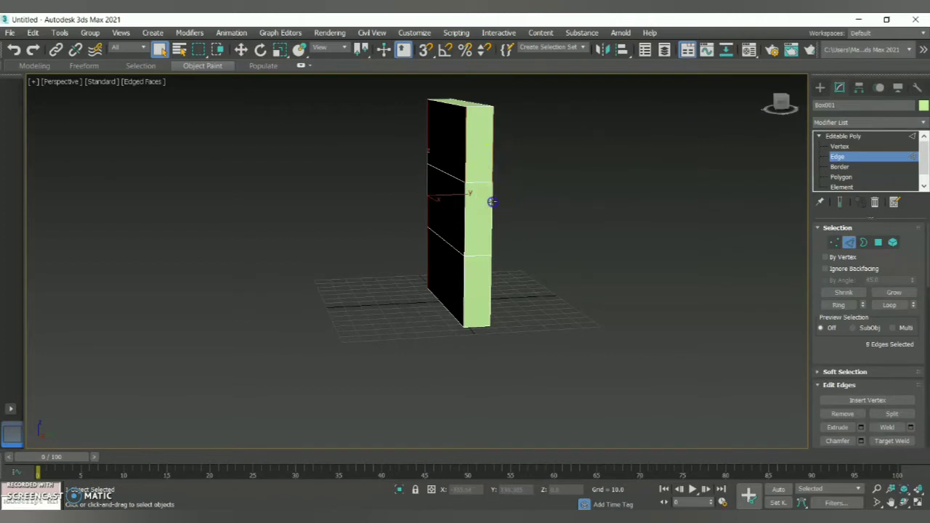
ctrl+click(460, 209)
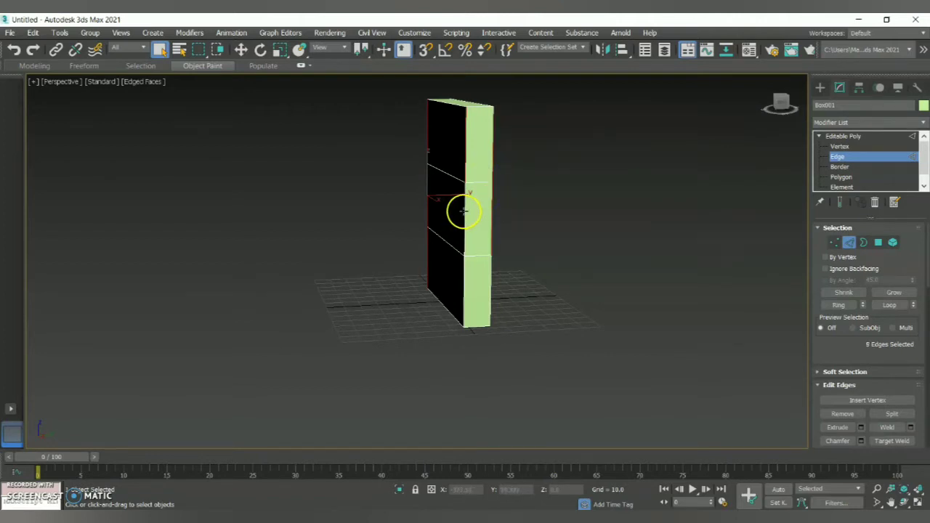
ctrl+click(465, 211)
ctrl+click(462, 274)
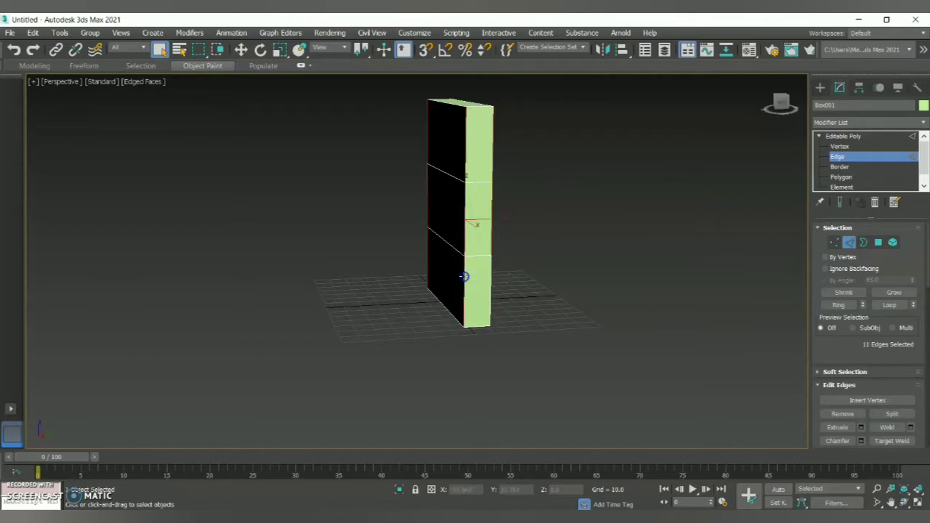
ctrl+click(491, 285)
click(782, 104)
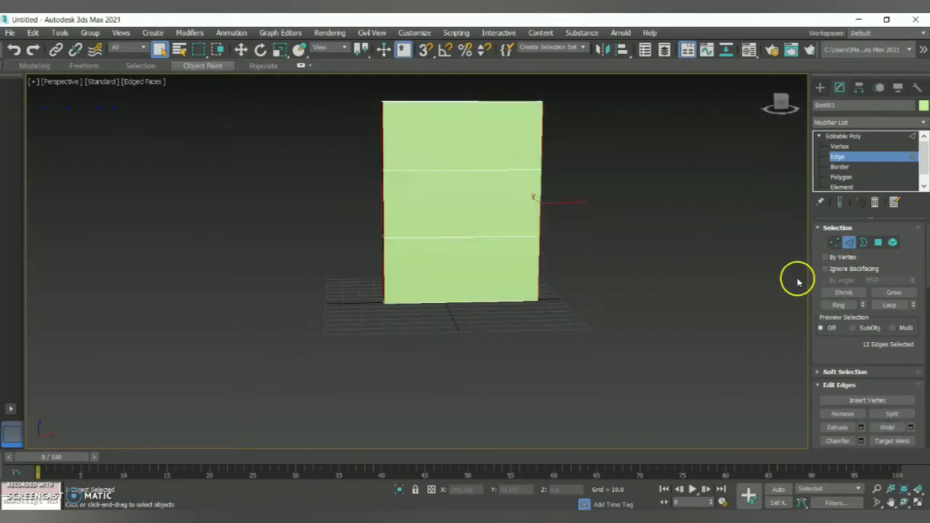
click(841, 305)
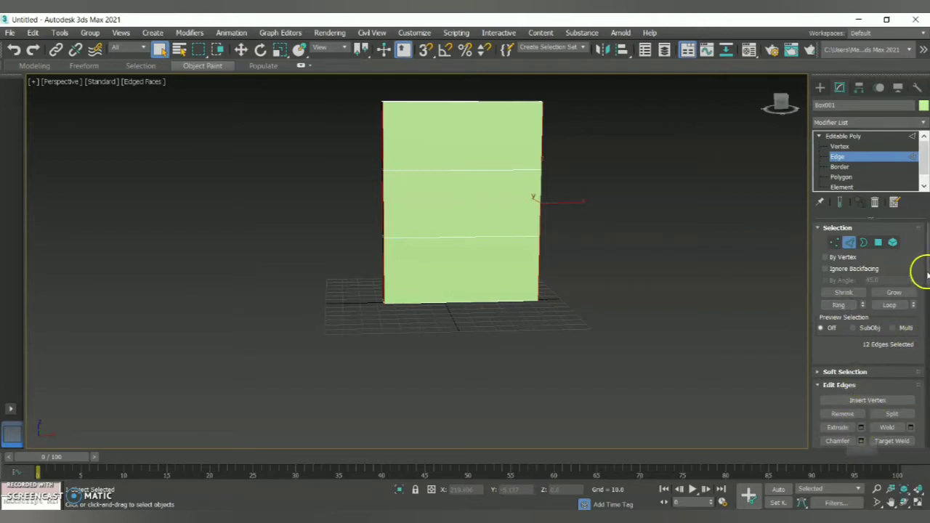
- Open the Connect settings for the twelve selected vertical edges and set the segments to 2
scroll(917, 269, down, 3)
click(910, 335)
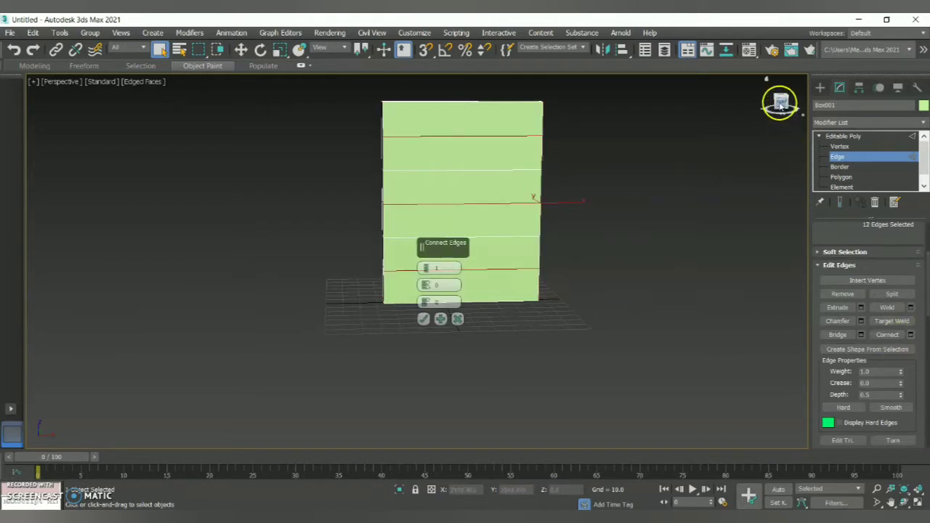
drag(781, 104, 789, 104)
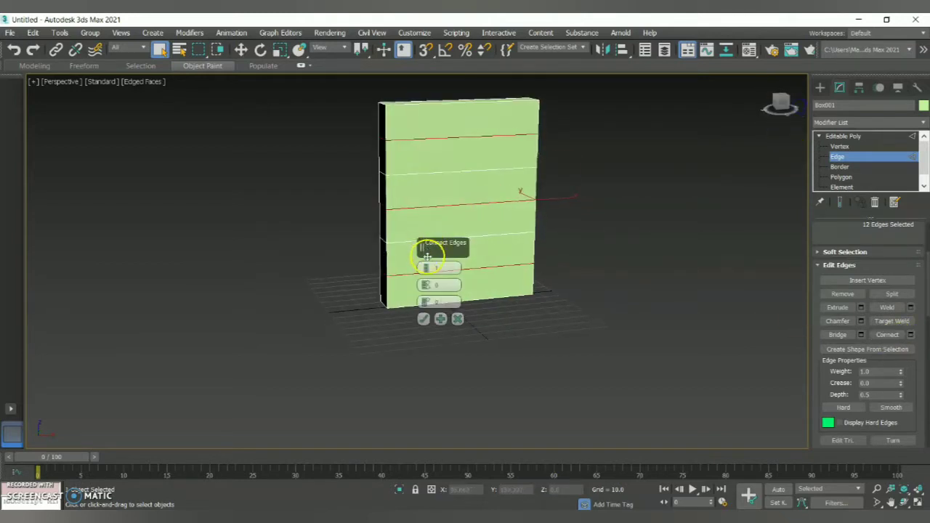
drag(427, 267, 428, 271)
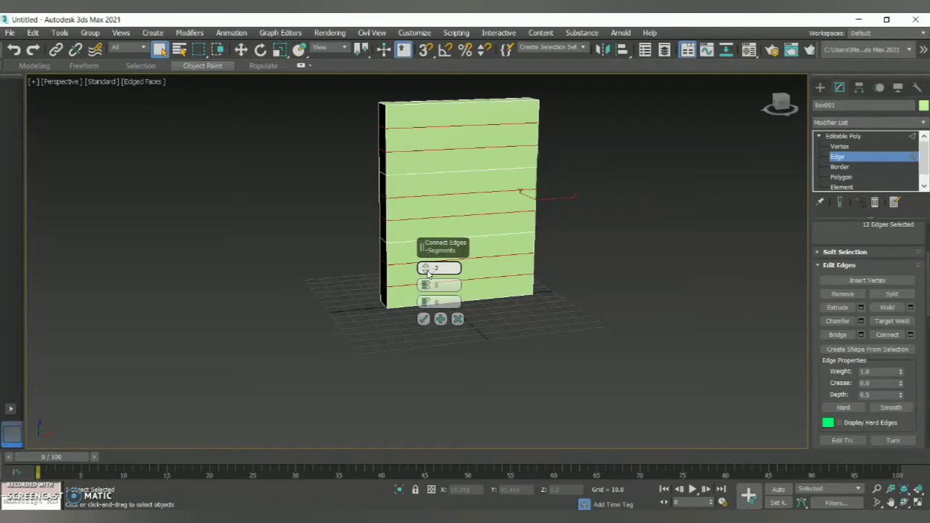
- Try the Connect Edges preview with a negative pinch at two segments, and with one segment at pinch 15
click(425, 286)
drag(425, 285, 423, 351)
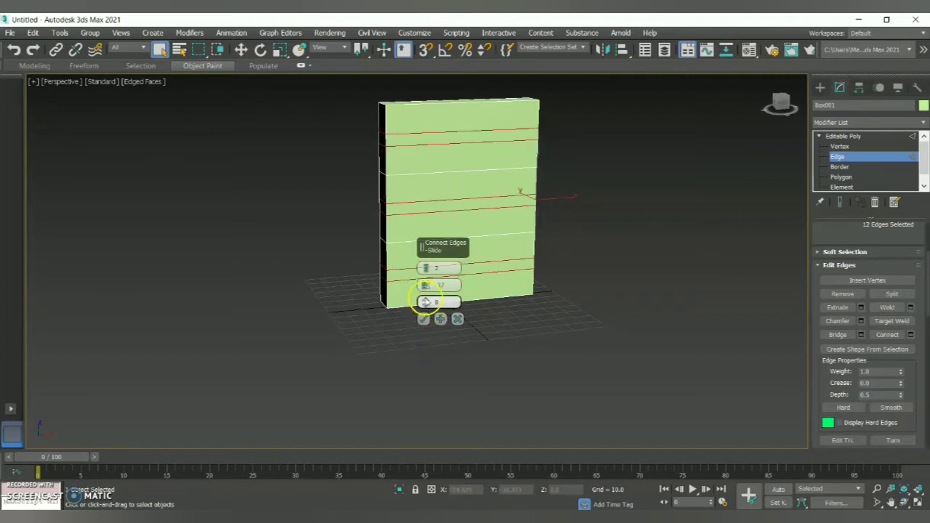
click(427, 271)
drag(426, 275, 426, 276)
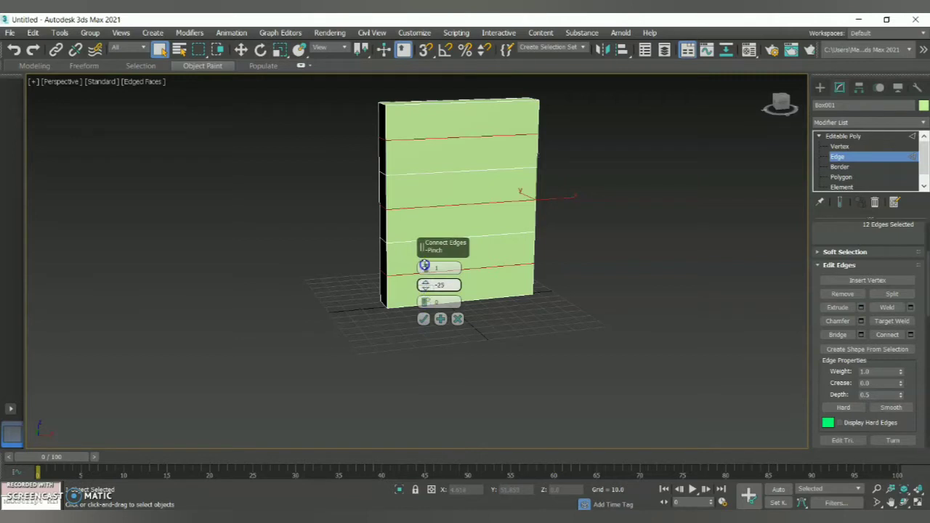
click(426, 285)
drag(431, 179, 432, 205)
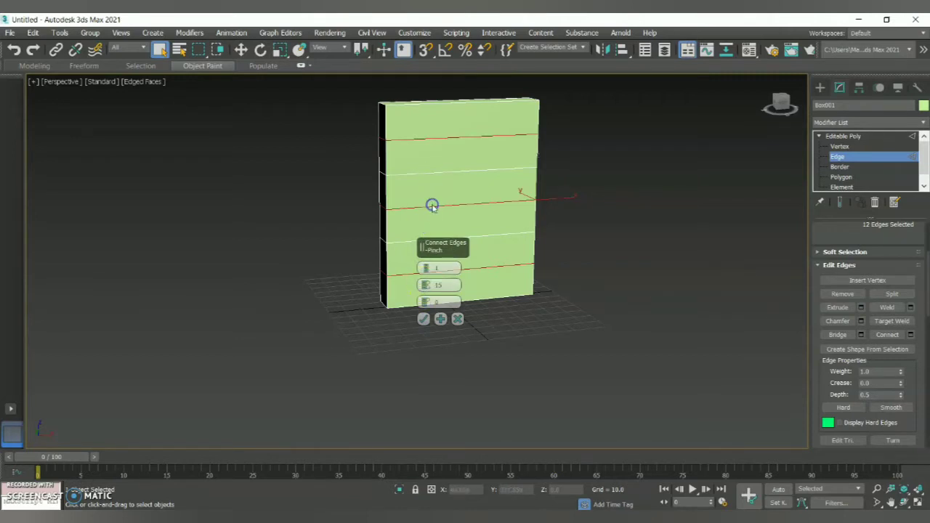
click(426, 268)
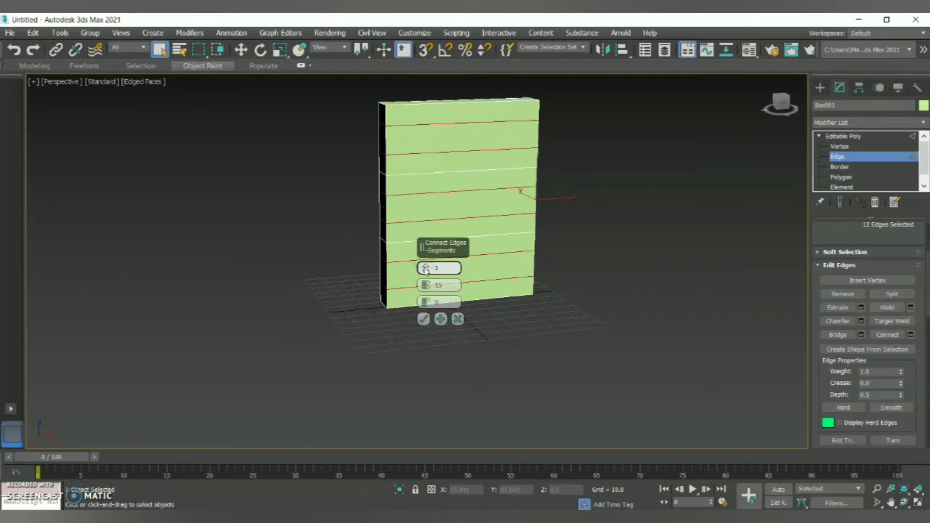
- Set the two-segment connection's pinch to -35 and slide to 18, and apply it to the box
click(426, 285)
drag(426, 287, 426, 388)
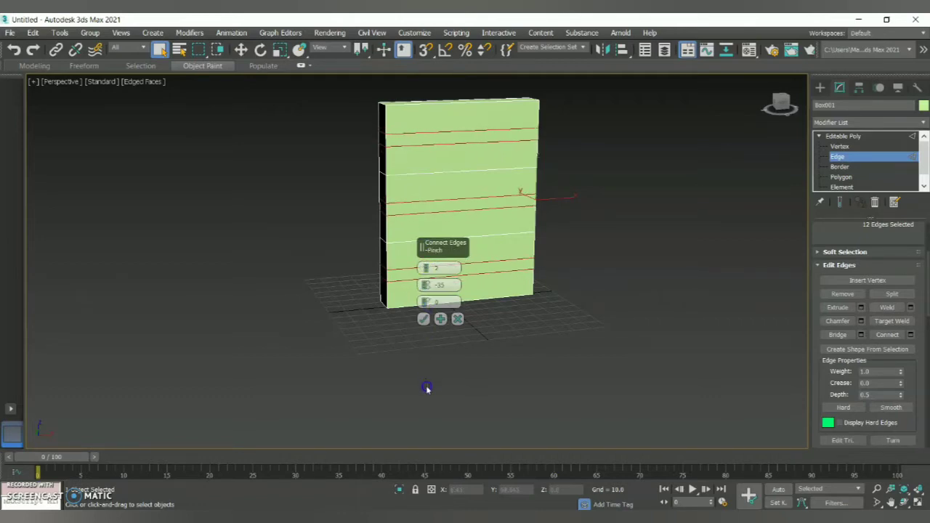
click(426, 304)
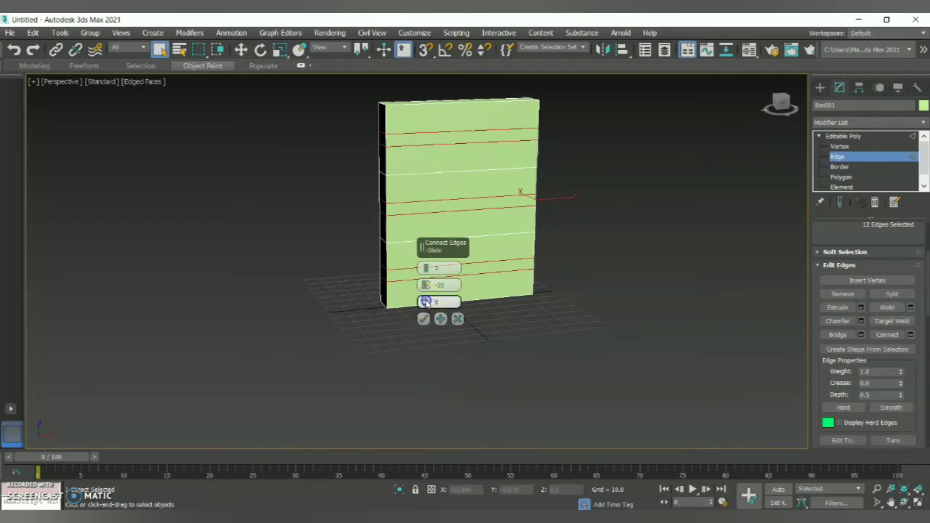
drag(426, 302, 427, 264)
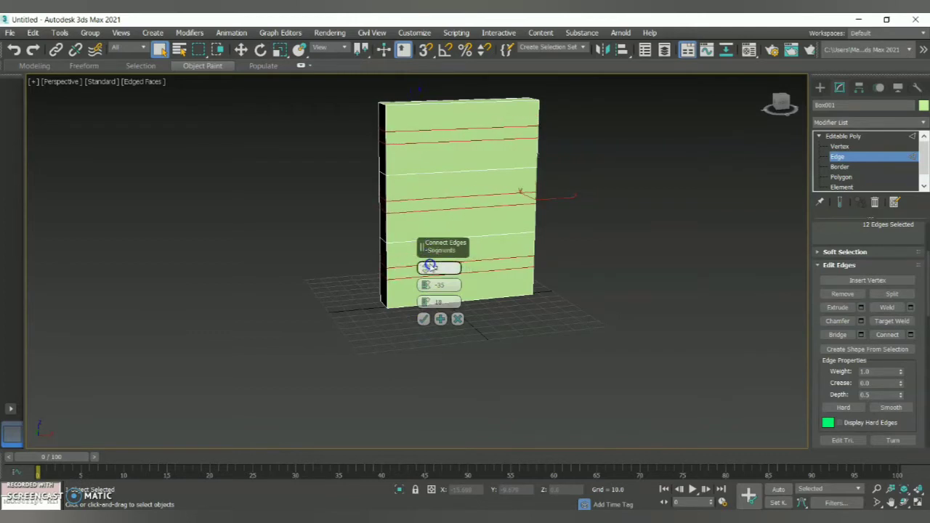
click(423, 320)
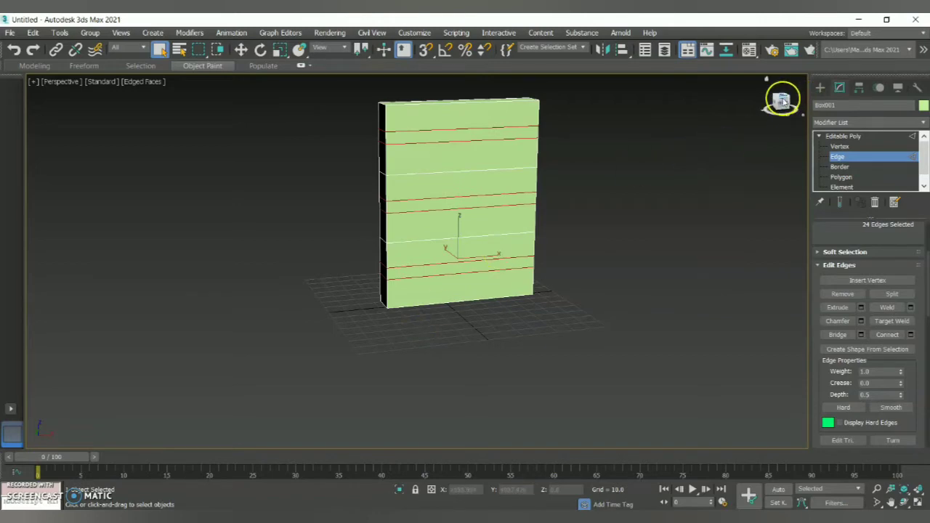
- Clear the edge selection, switch to the Vertex level and select the eight vertices around both top ends of the box
drag(782, 102, 785, 132)
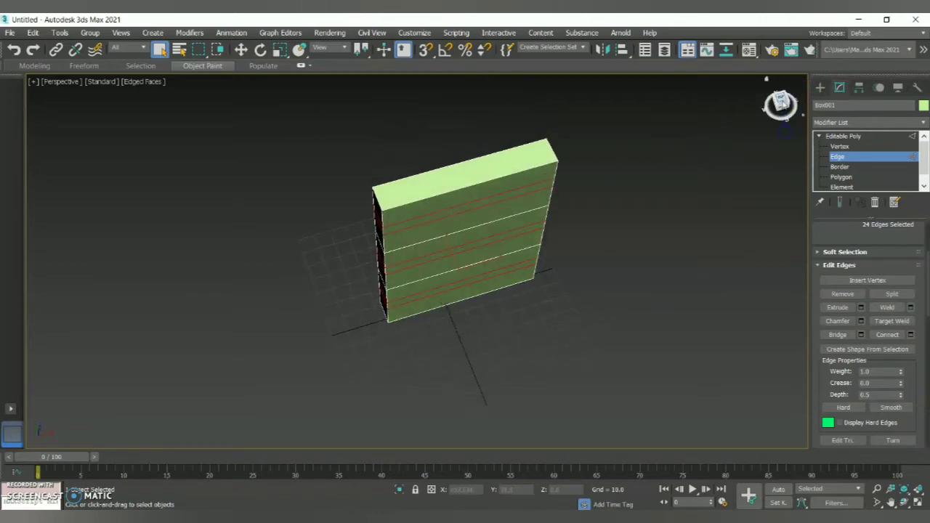
click(598, 169)
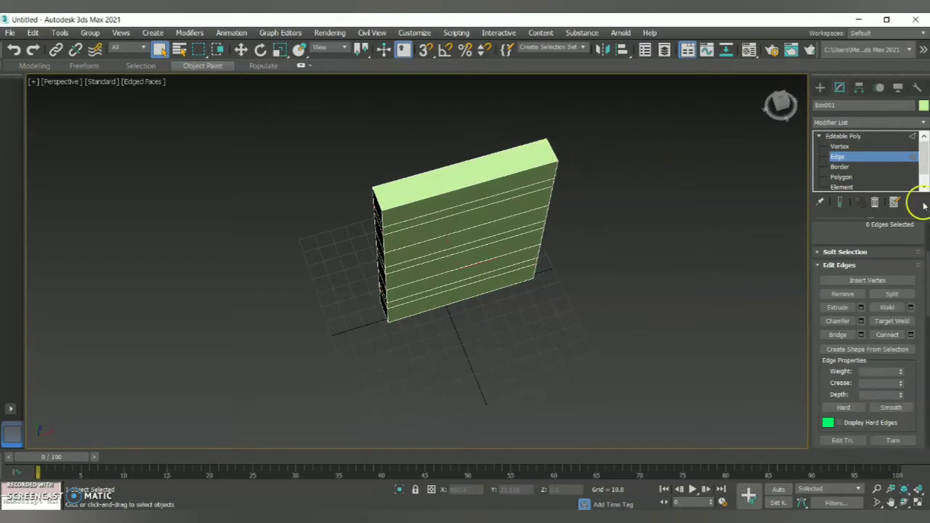
click(841, 147)
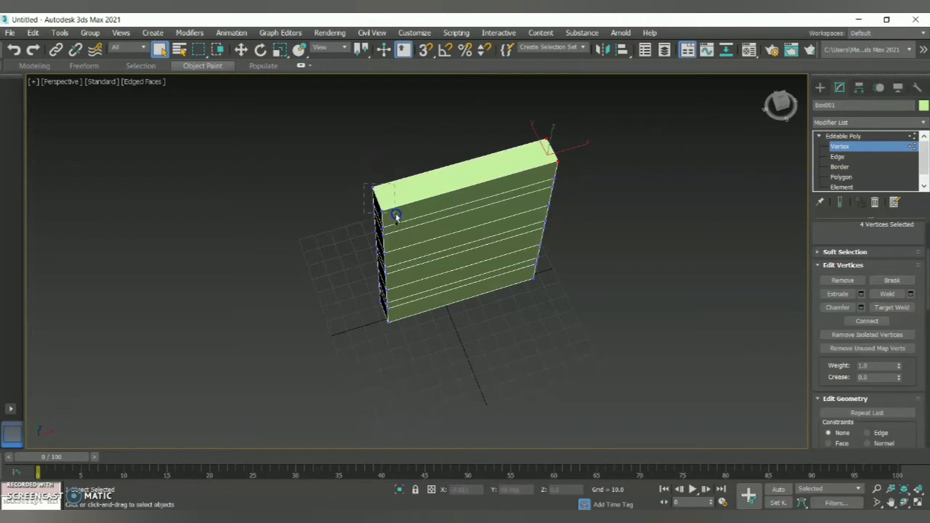
ctrl+drag(396, 217, 397, 217)
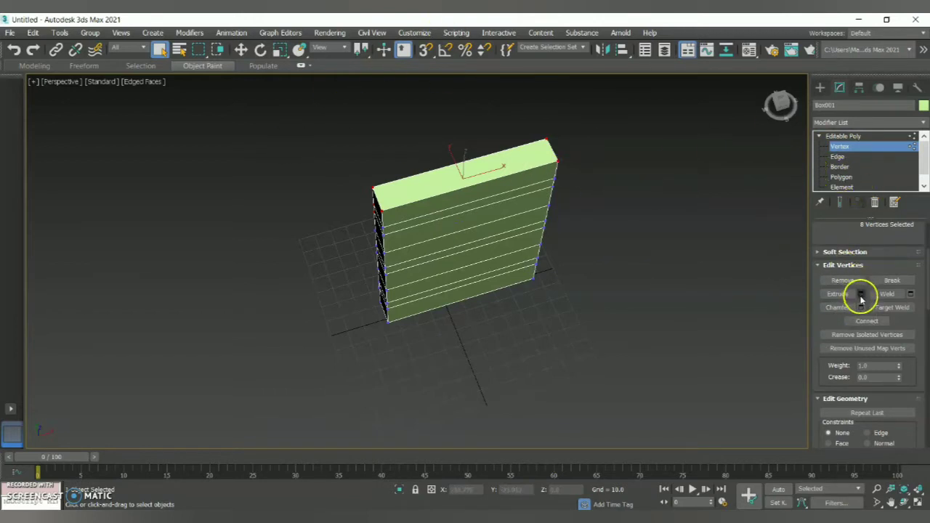
- Scale the eight selected vertices outward along X so the box flares on both sides at its upper end
click(280, 49)
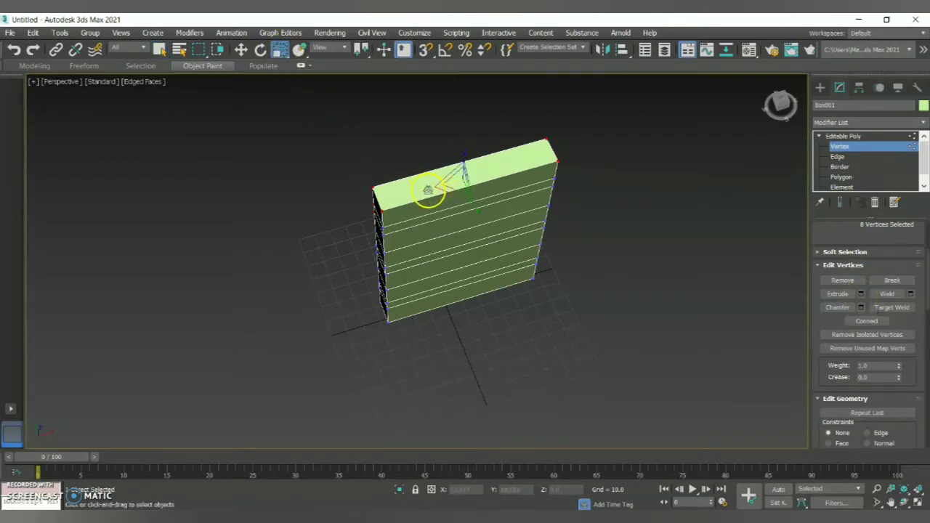
drag(426, 191, 416, 191)
drag(790, 109, 756, 84)
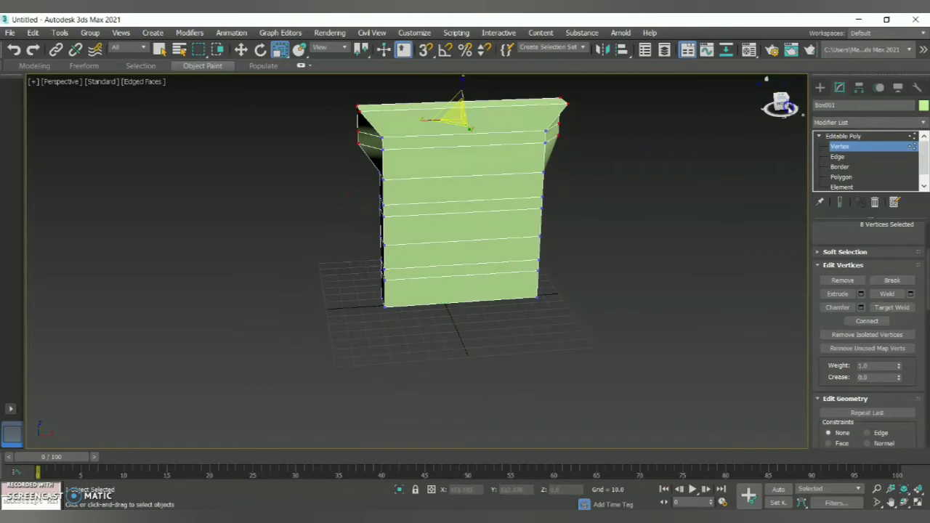
drag(425, 122, 424, 121)
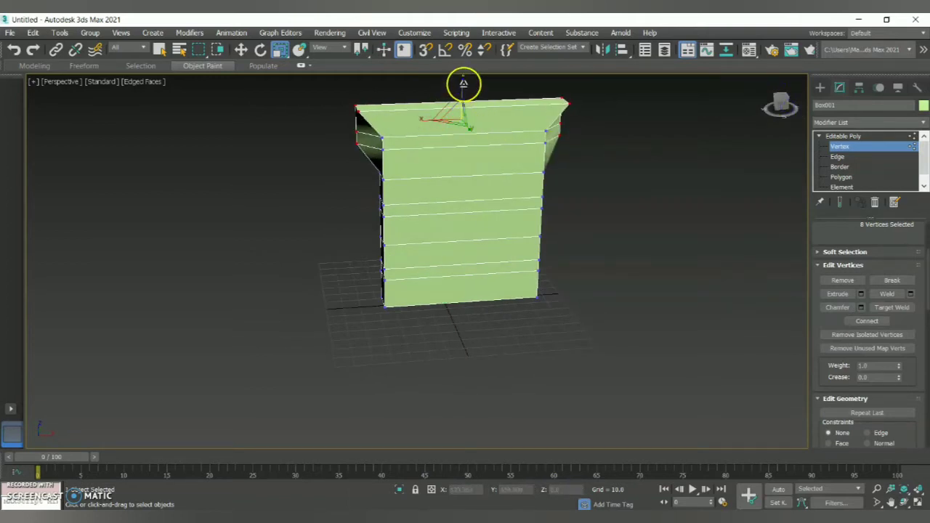
- Scale the same upper vertices slightly down along Z and slightly up along Y, and clear the vertex selection
mouse_move(465, 85)
mouse_down()
mouse_move(470, 122)
mouse_move(466, 96)
mouse_up()
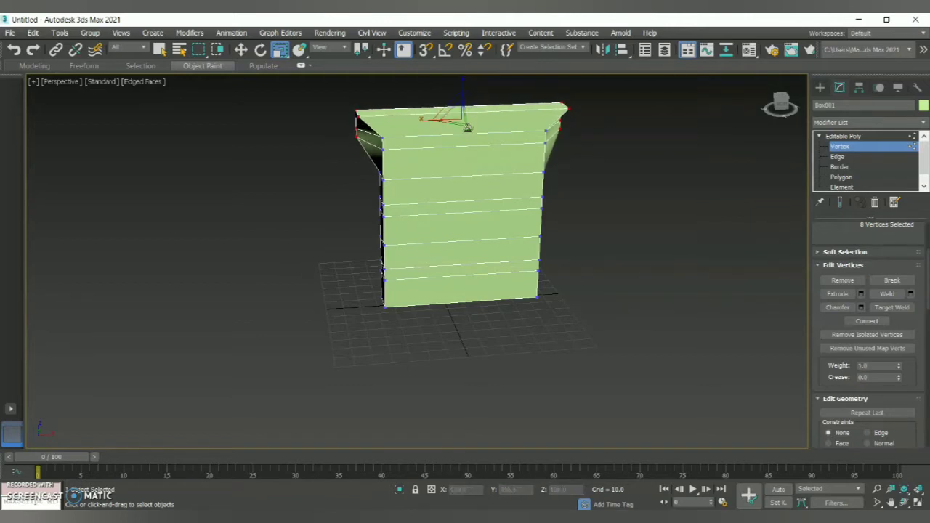
drag(467, 128, 465, 133)
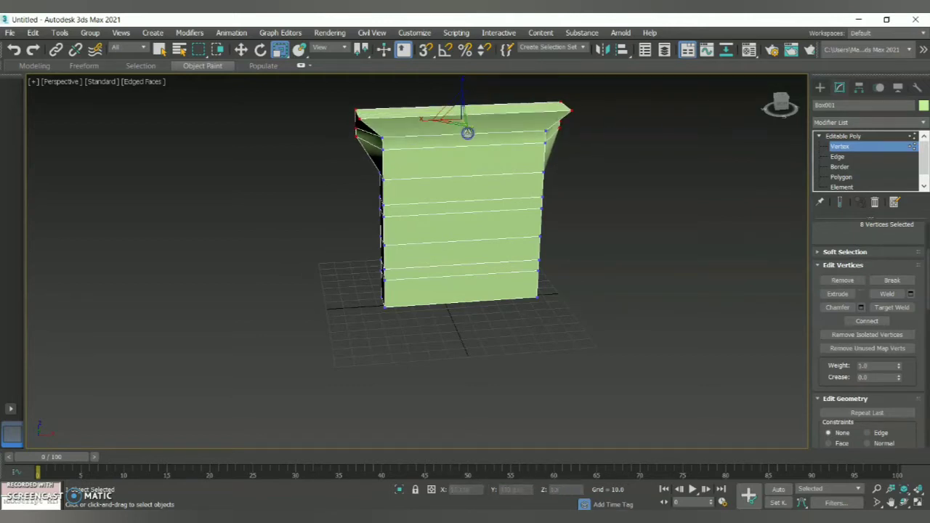
drag(781, 108, 695, 116)
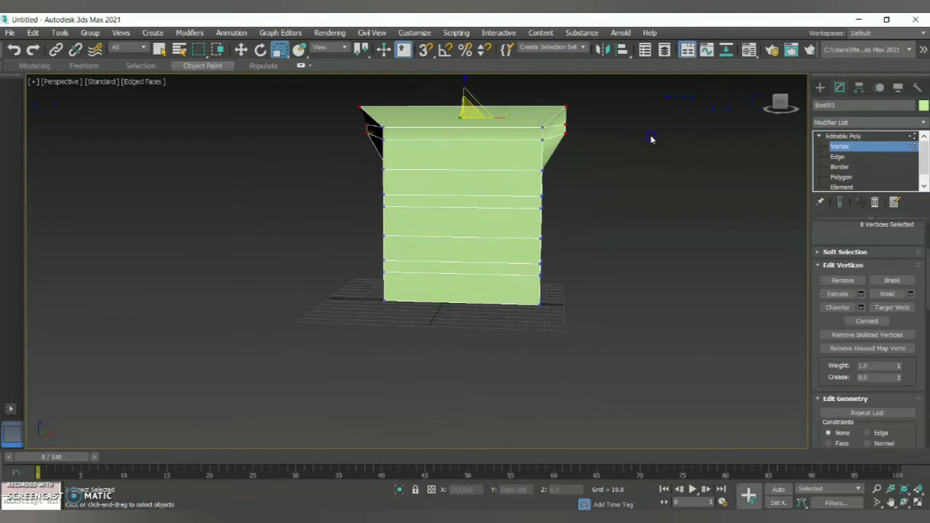
click(778, 115)
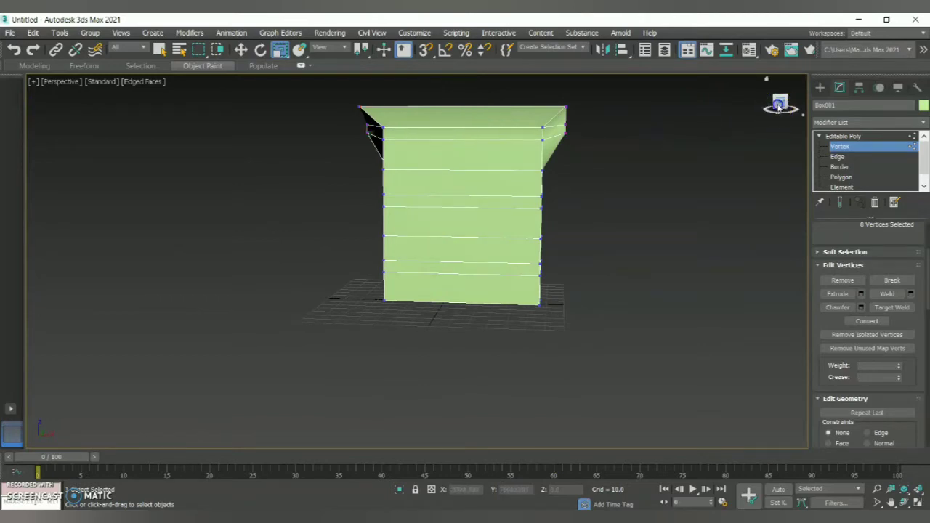
drag(779, 108, 772, 411)
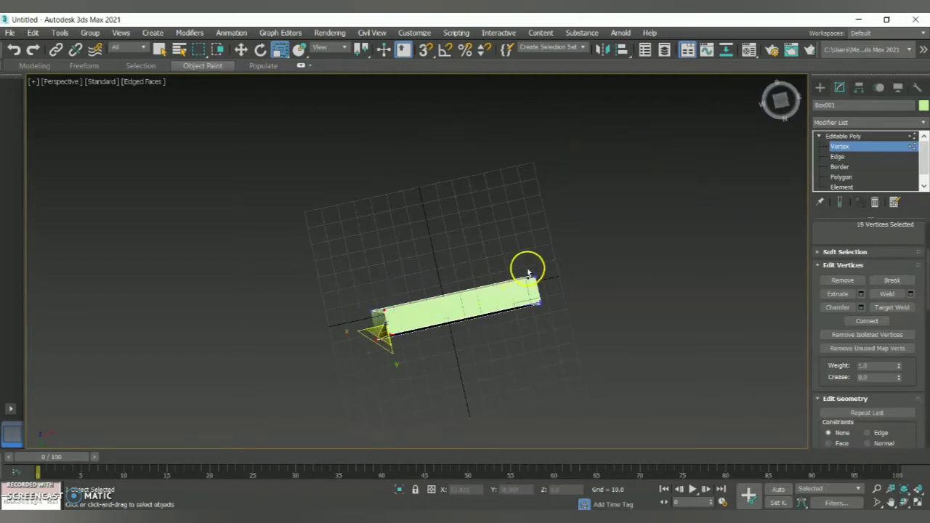
ctrl+drag(557, 317, 556, 317)
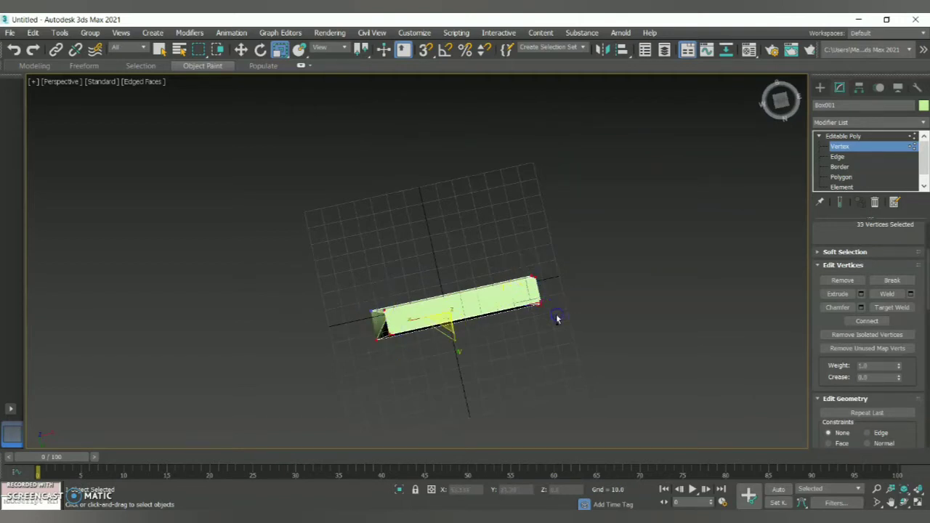
drag(779, 102, 781, 116)
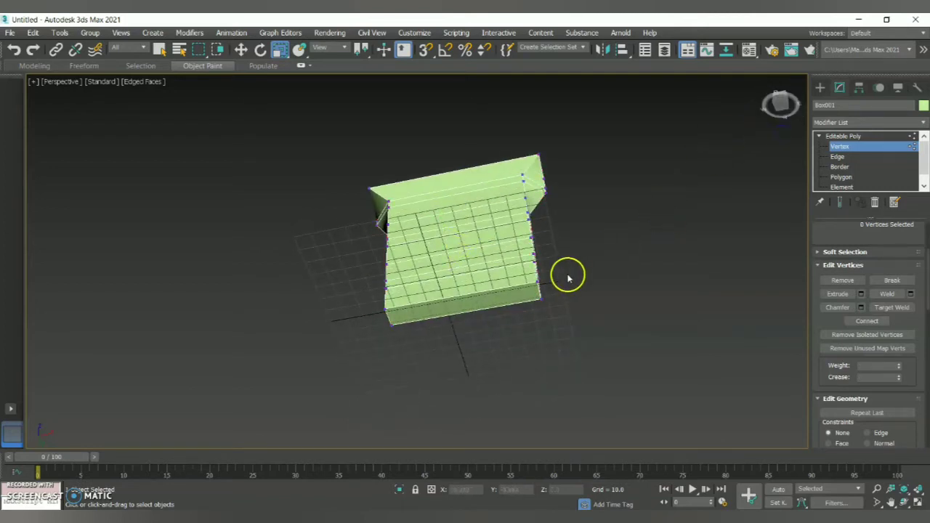
- Select the four corner vertices of the box's underside
click(536, 282)
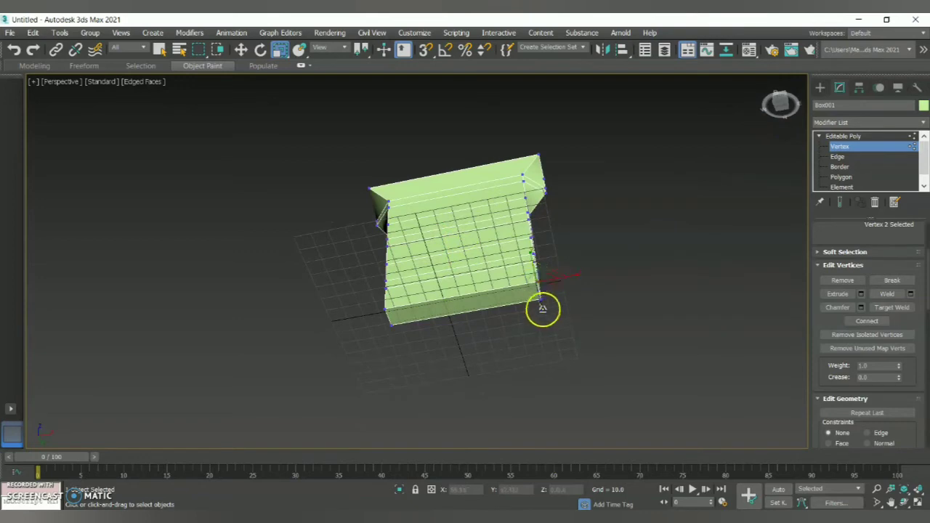
click(241, 48)
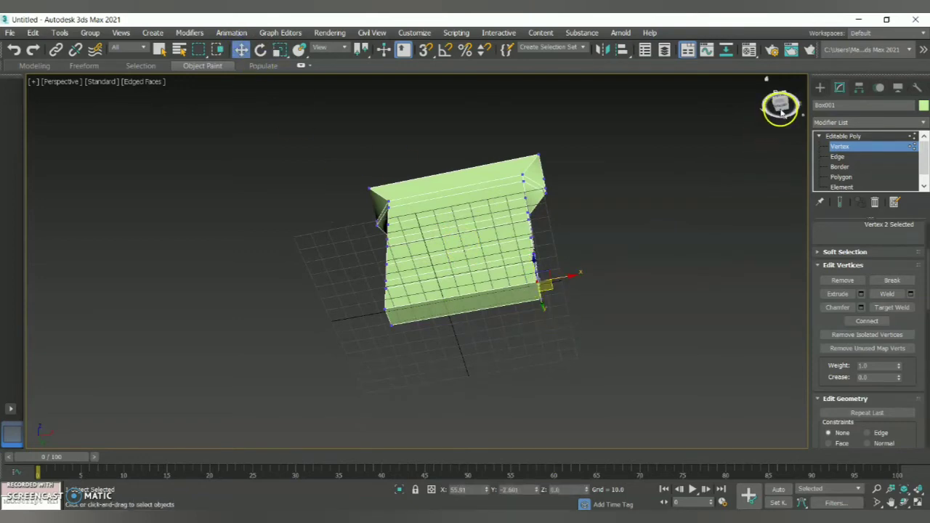
mouse_move(778, 104)
mouse_down()
mouse_move(783, 94)
mouse_move(772, 92)
mouse_up()
click(377, 328)
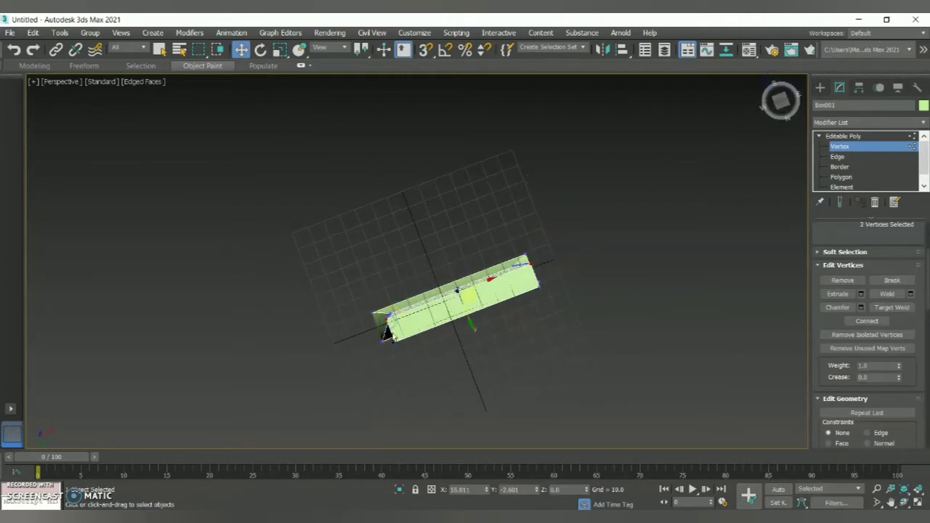
ctrl+click(538, 286)
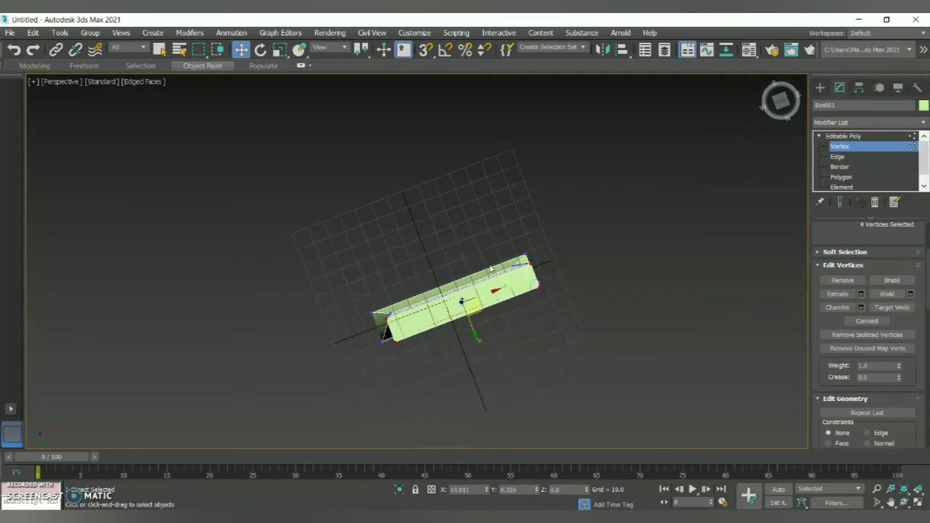
- Scale the four bottom corner vertices outward along X to flare the base, and fine-tune their scale
click(280, 50)
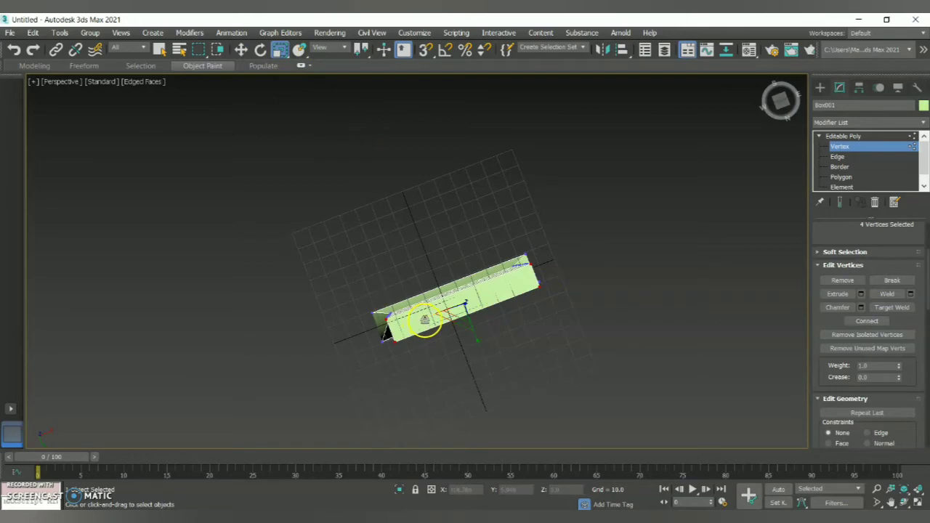
drag(425, 321, 415, 323)
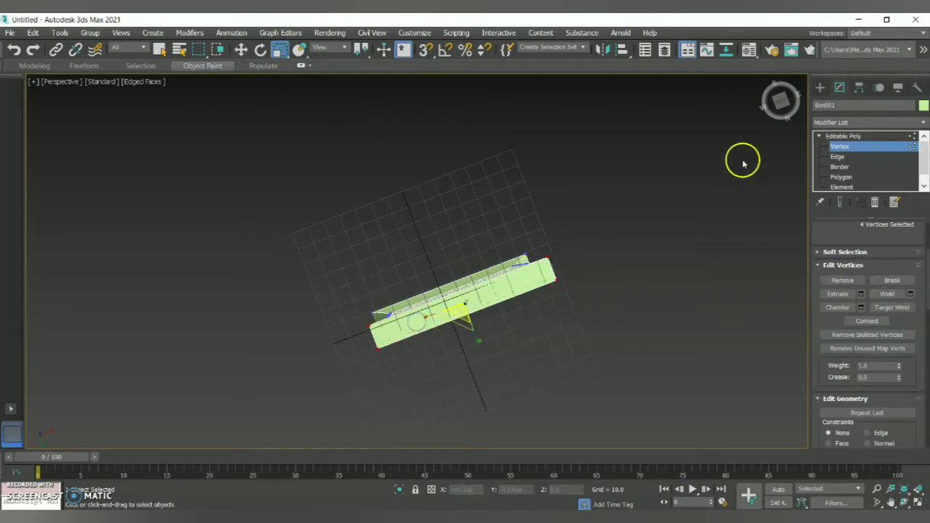
drag(779, 104, 772, 142)
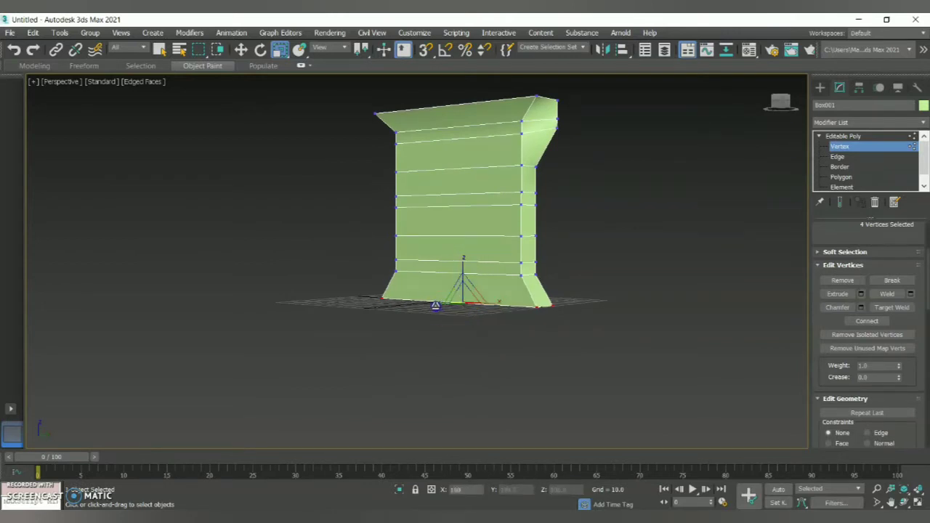
click(468, 295)
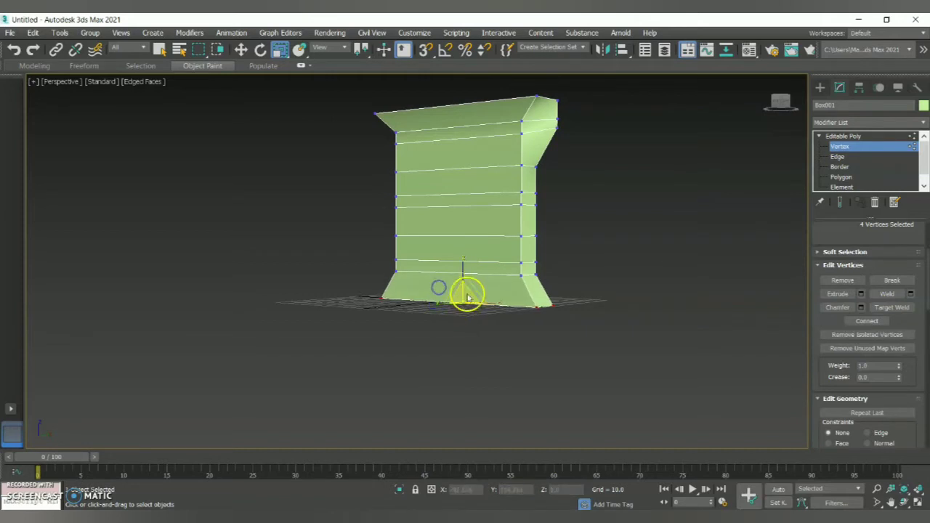
mouse_move(486, 303)
mouse_down()
mouse_move(469, 293)
mouse_move(498, 311)
mouse_move(487, 304)
mouse_up()
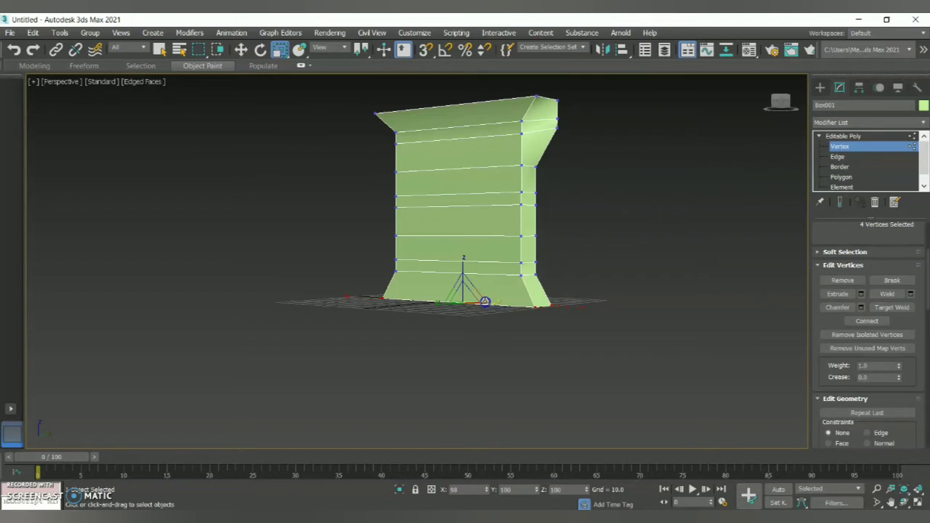
drag(468, 295, 453, 289)
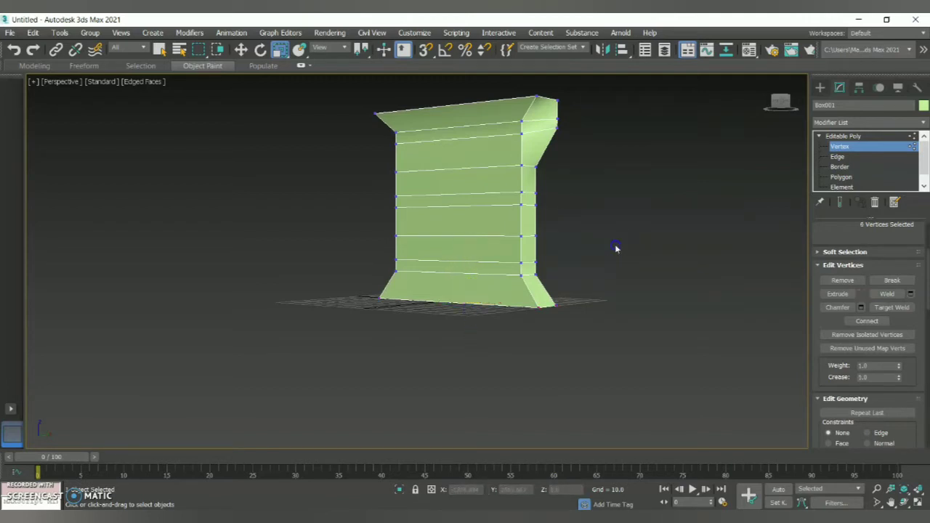
- Apply a MeshSmooth modifier to the flared box to round its form
drag(776, 104, 66, 87)
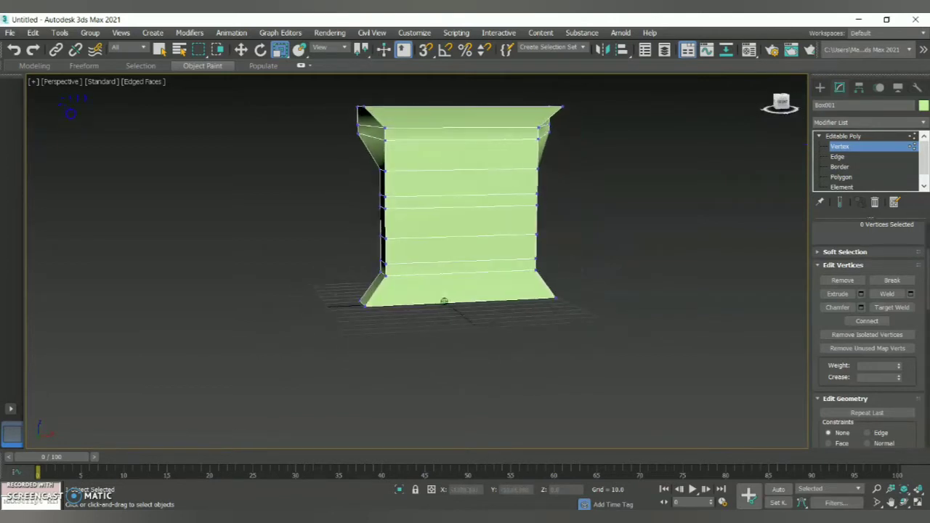
click(241, 49)
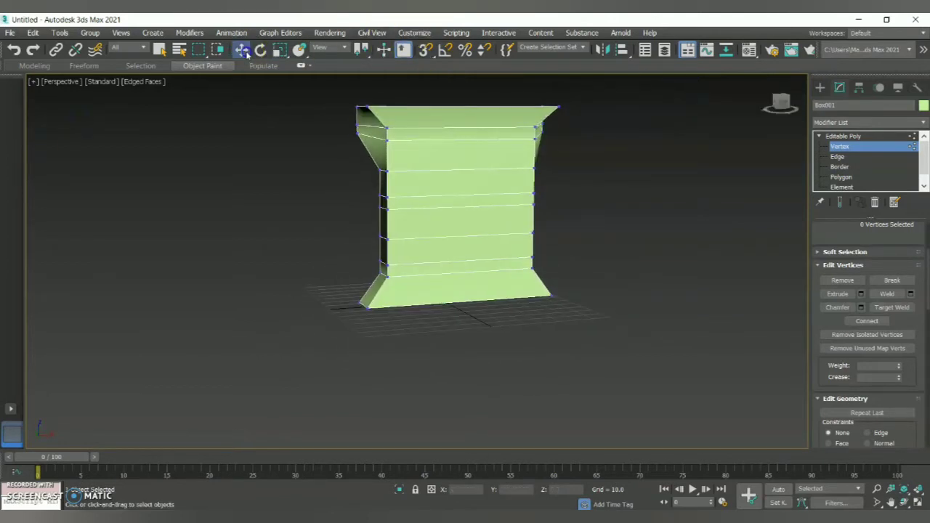
click(869, 147)
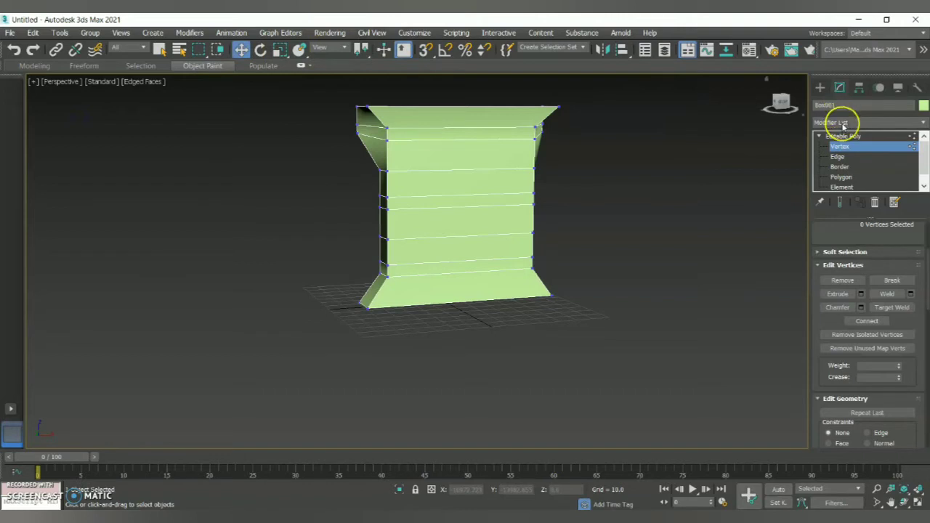
click(843, 124)
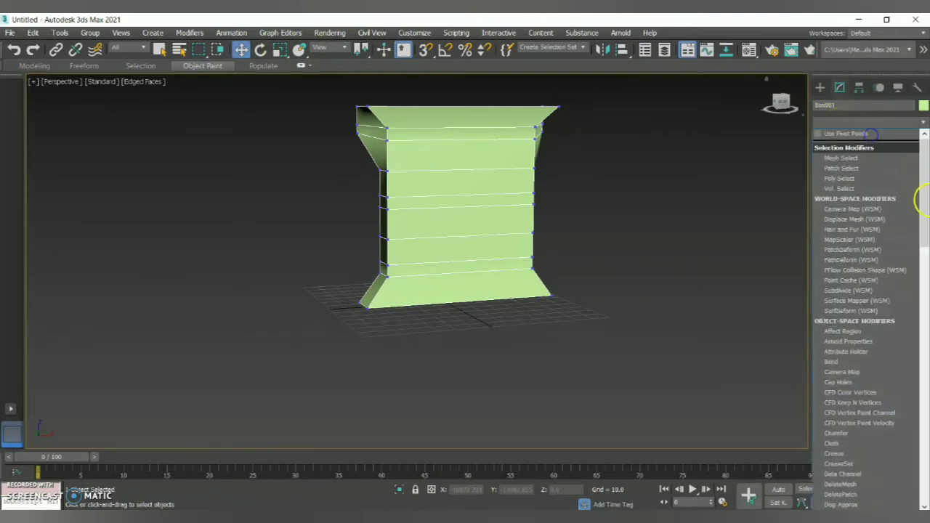
click(921, 211)
drag(922, 208, 928, 345)
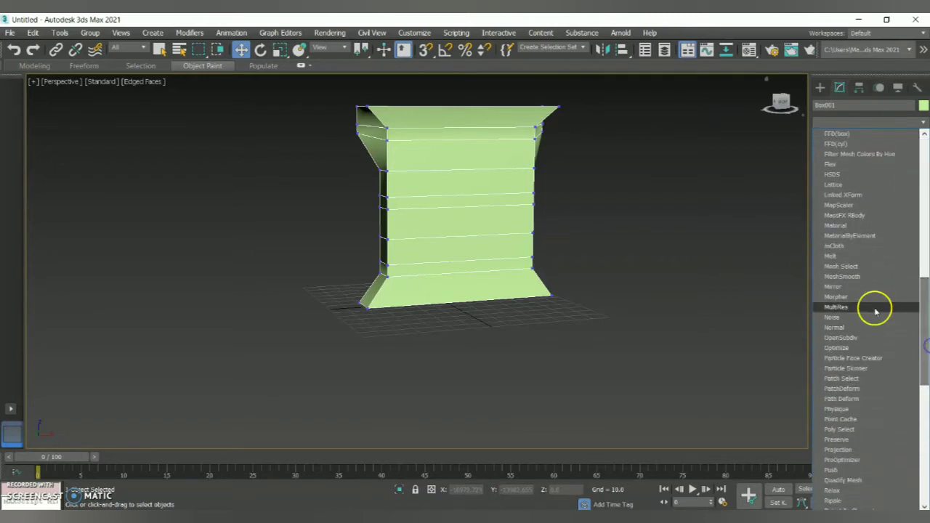
click(843, 276)
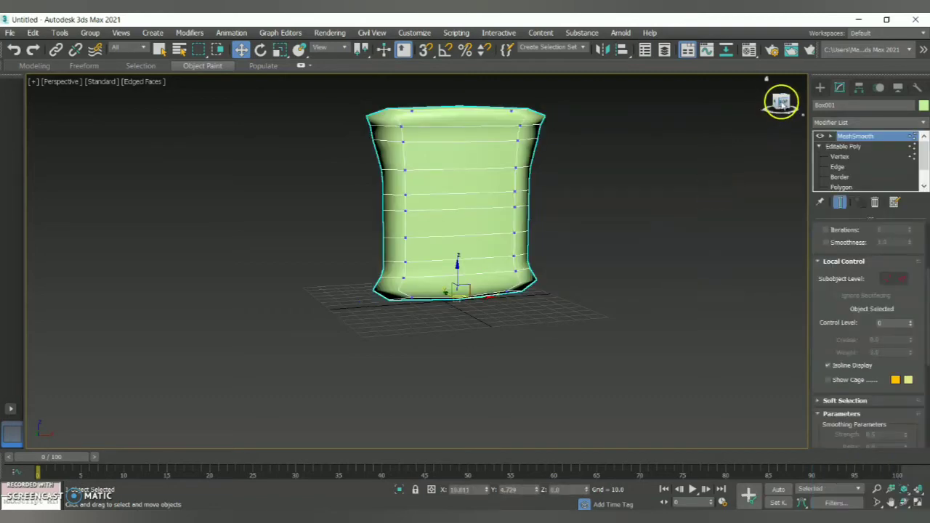
mouse_move(781, 102)
mouse_down()
mouse_move(657, 98)
mouse_move(772, 102)
mouse_up()
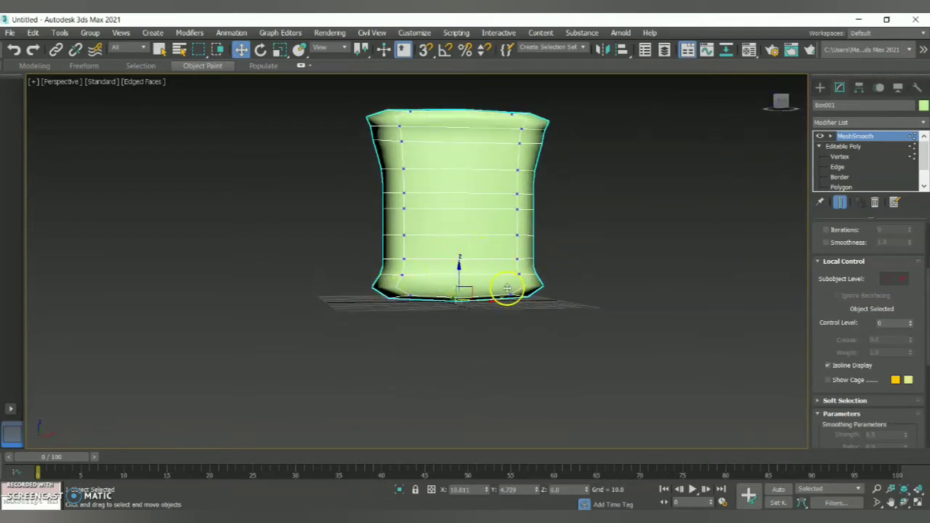
- Add a TurboSmooth modifier above MeshSmooth on the object
click(870, 124)
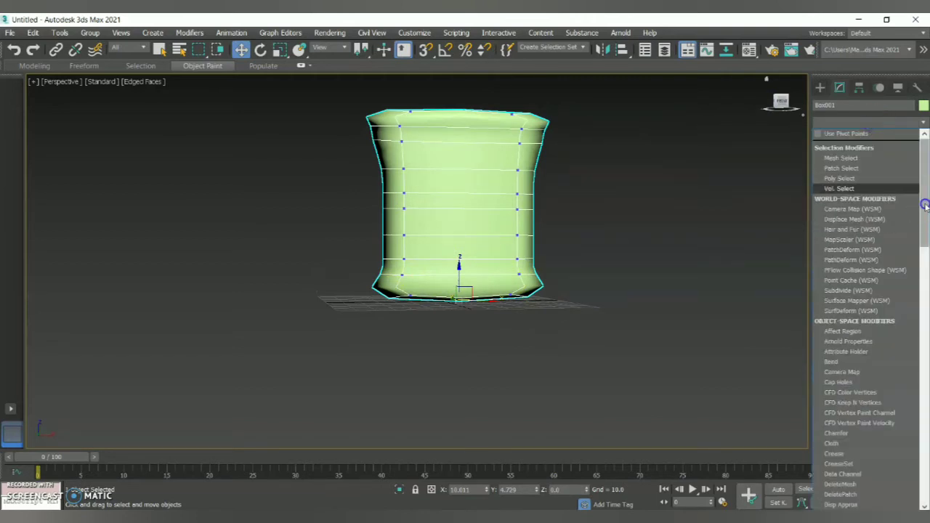
drag(924, 207, 928, 458)
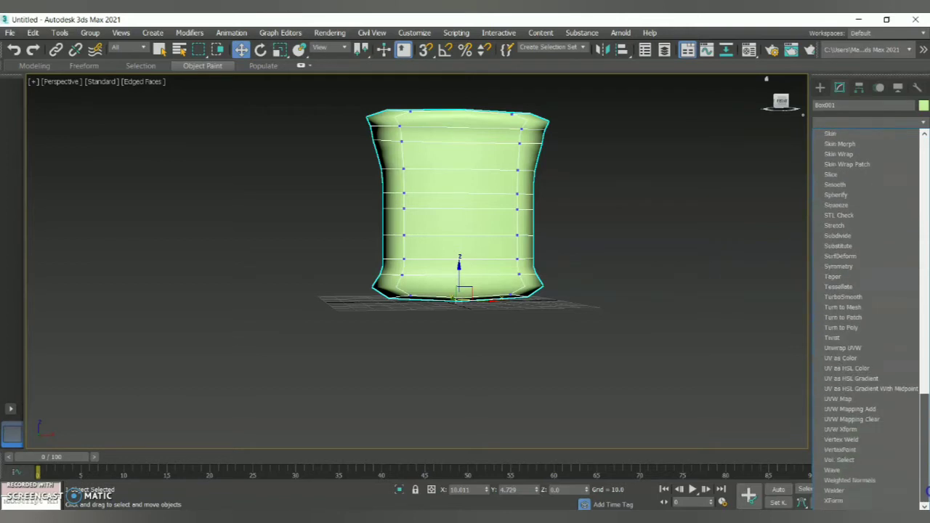
click(854, 298)
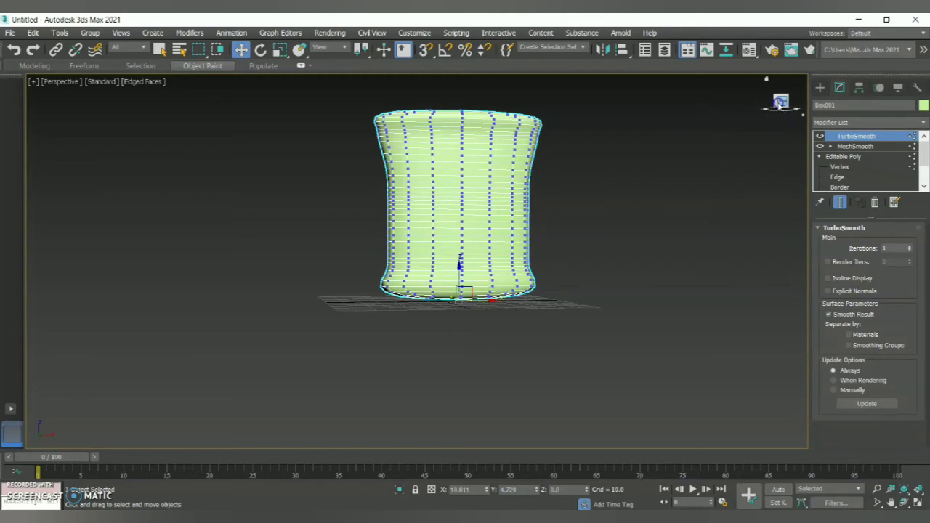
mouse_move(779, 102)
mouse_down()
mouse_move(777, 115)
mouse_move(775, 106)
mouse_up()
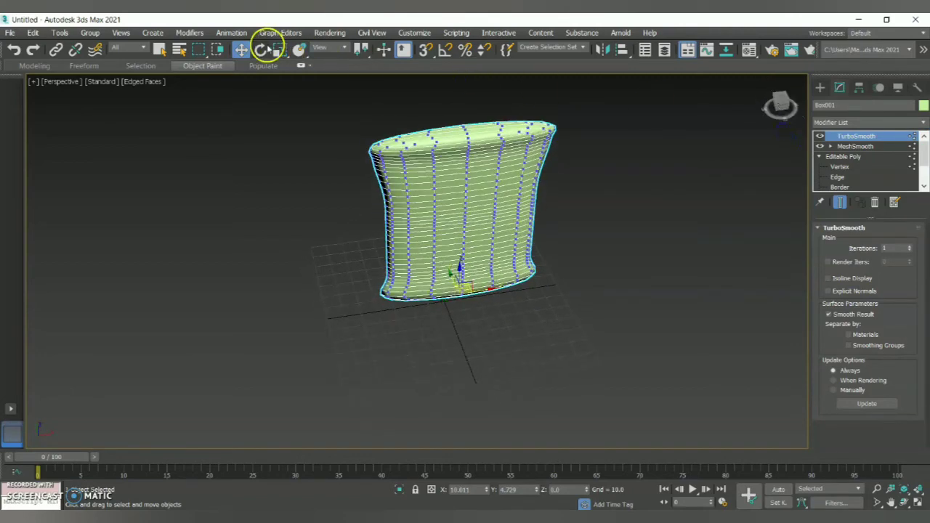
- Clear the object selection and turn off Edged Faces in the perspective viewport's display
click(820, 88)
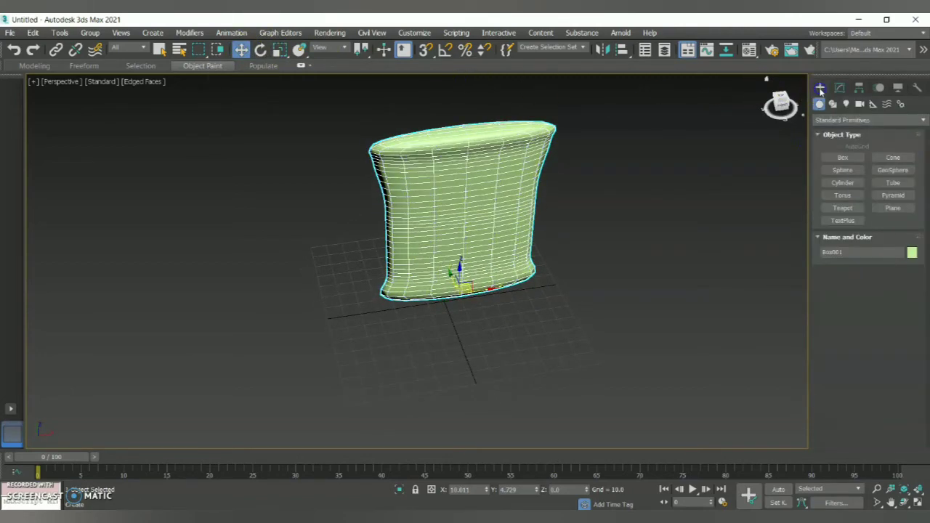
click(656, 194)
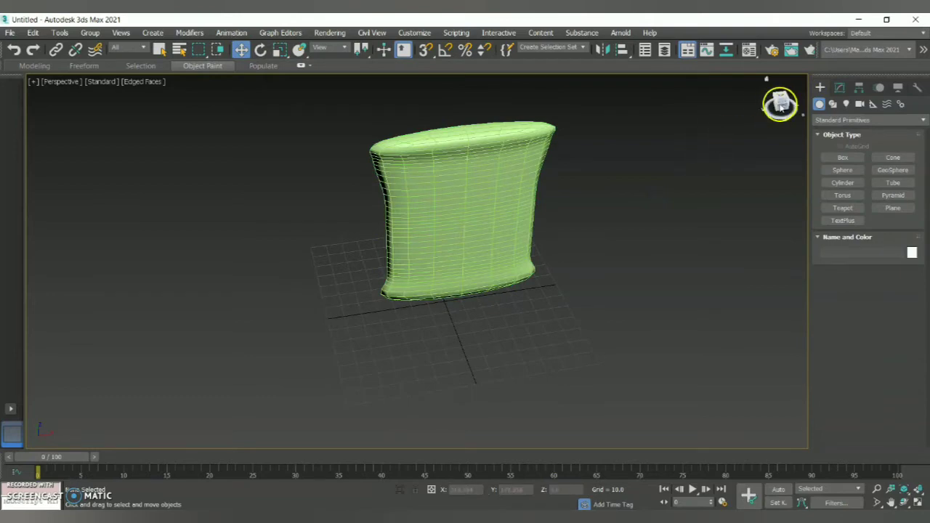
mouse_move(781, 104)
mouse_down()
mouse_move(772, 103)
mouse_move(781, 103)
mouse_up()
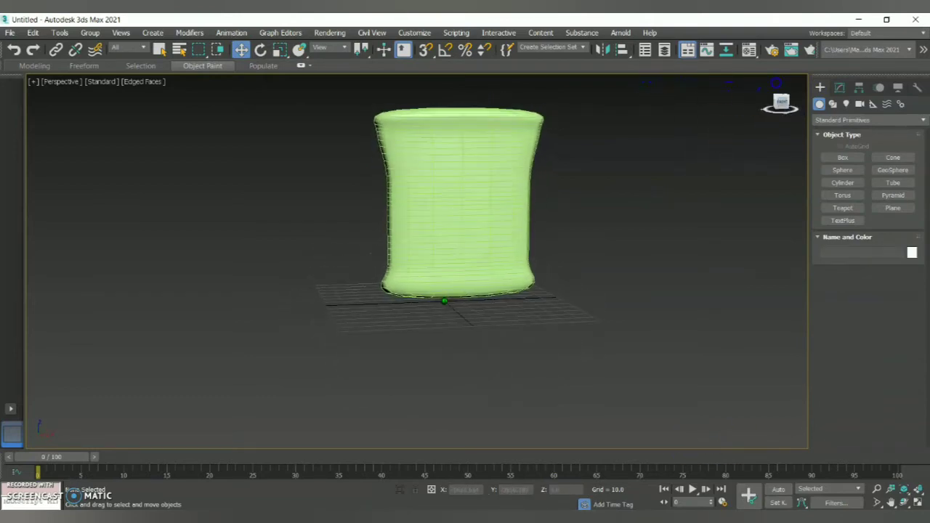
click(147, 83)
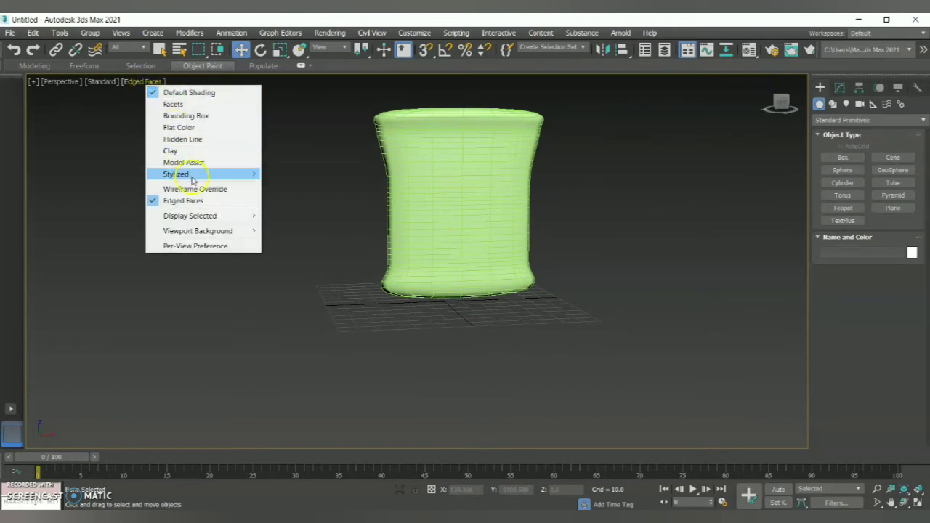
click(198, 200)
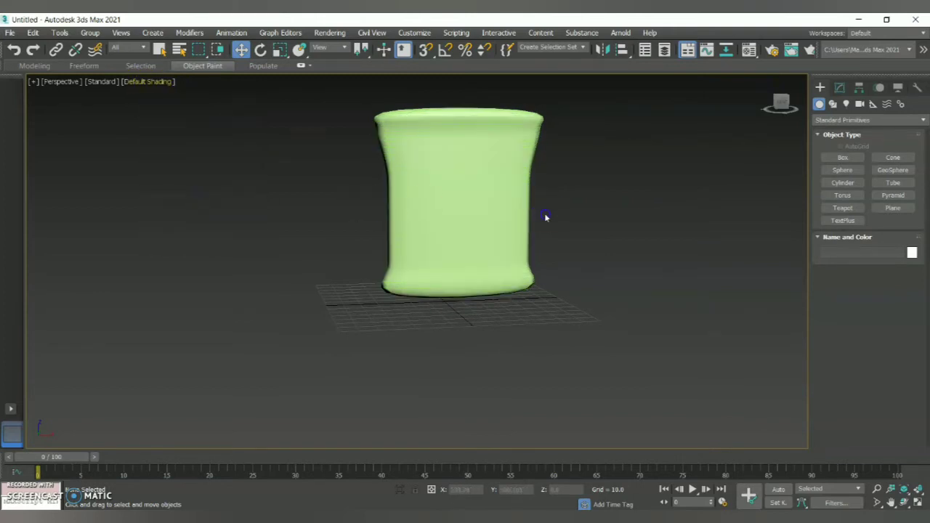
- Raise the smoothed object to about 1.5 along Z and scale it along Y to about 322% to thicken it
click(502, 217)
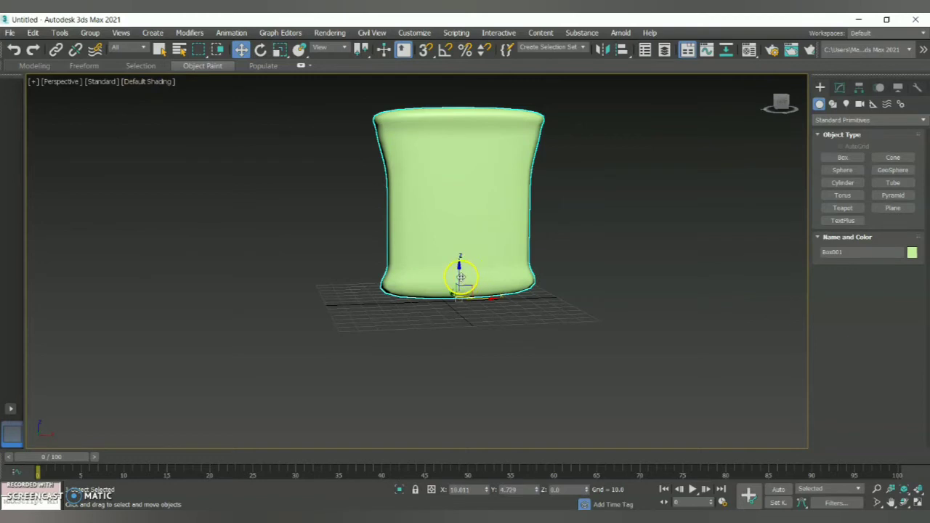
mouse_move(457, 276)
mouse_down()
mouse_move(459, 308)
mouse_move(458, 264)
mouse_up()
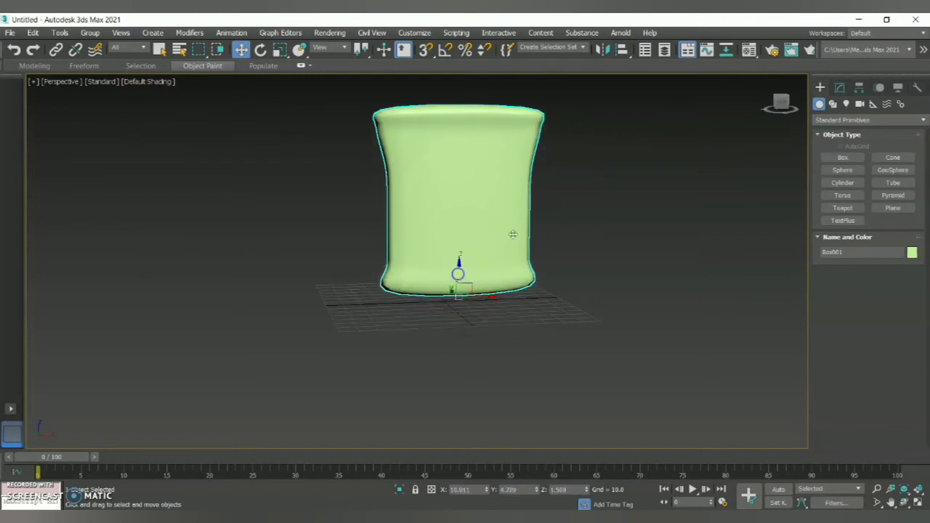
drag(783, 102, 759, 111)
click(280, 49)
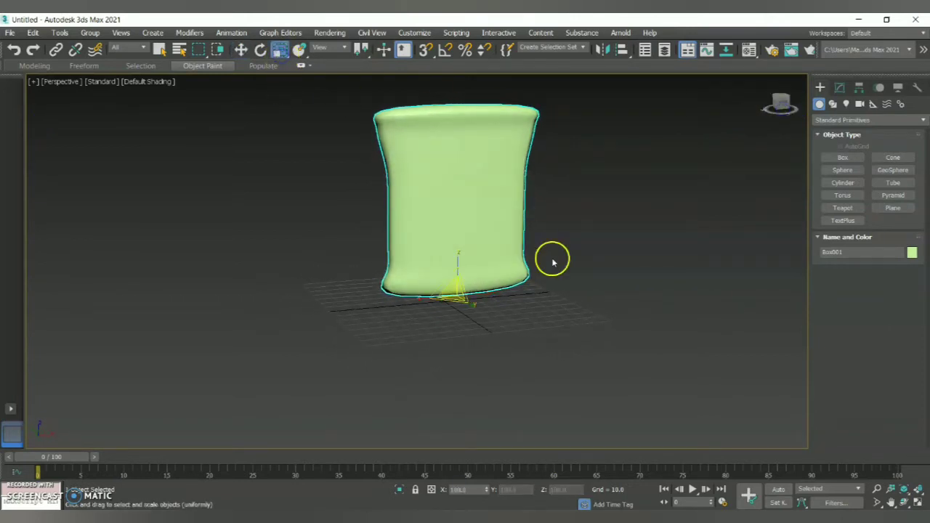
drag(472, 306, 502, 324)
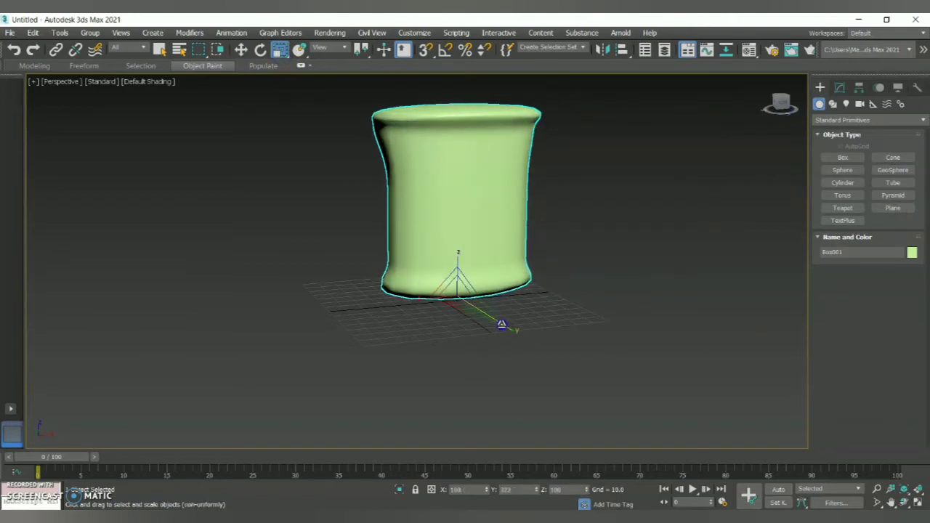
- Scale the object's thickness back to about 181% in Y and about 97% in X and Z, and clear the selection
drag(779, 106, 772, 121)
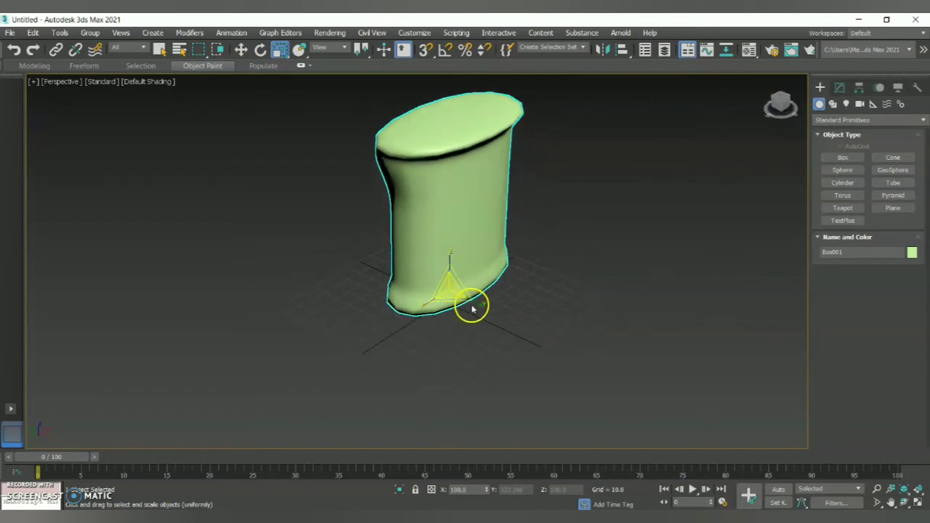
drag(475, 305, 425, 308)
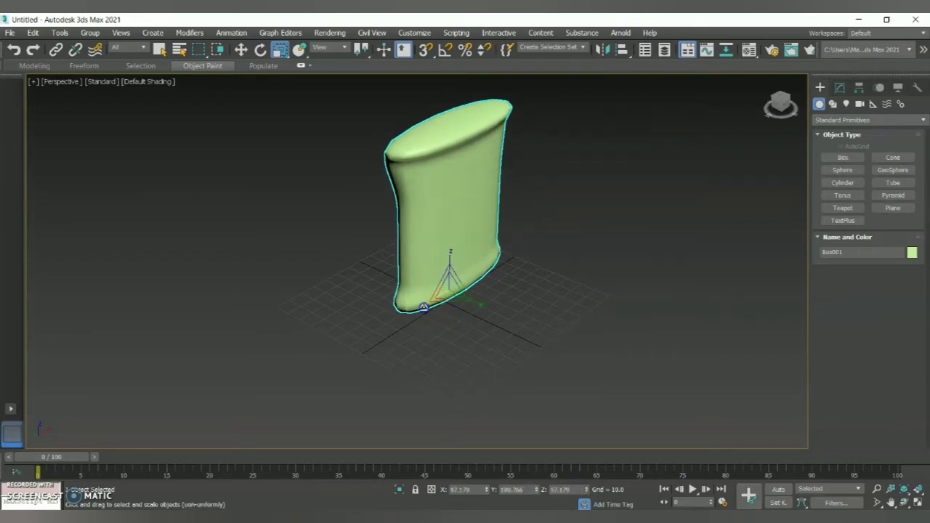
click(643, 197)
drag(778, 104, 725, 85)
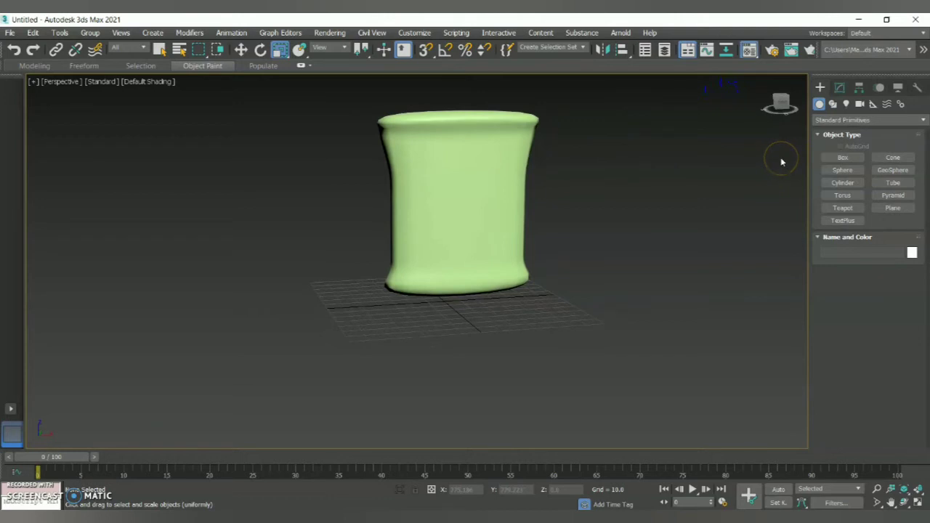
- Load the potato chips image from the desktop into the Material Editor's first sample slot and assign that material to the object
key(m)
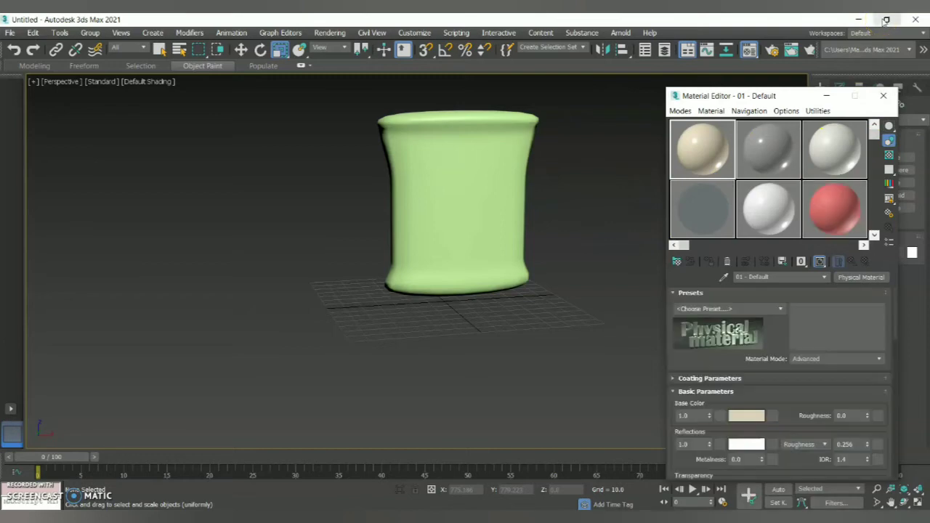
click(886, 19)
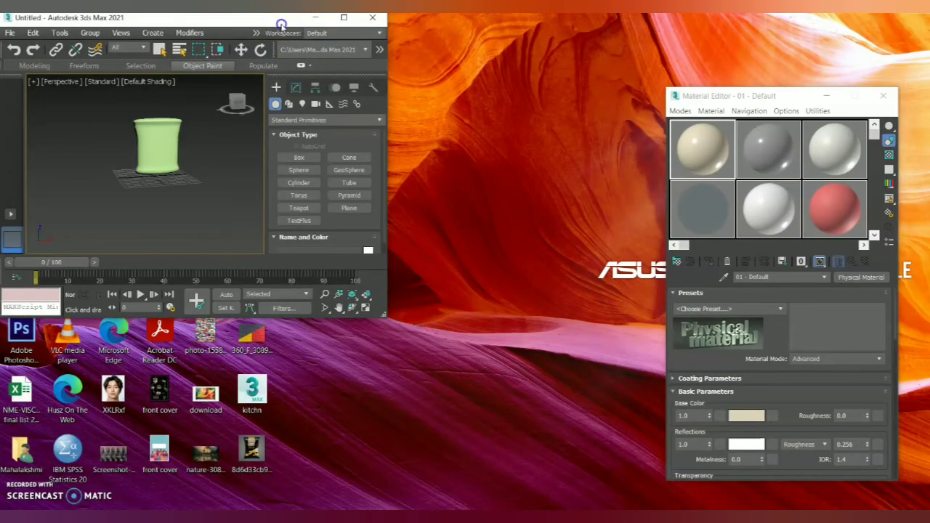
drag(281, 24, 553, 49)
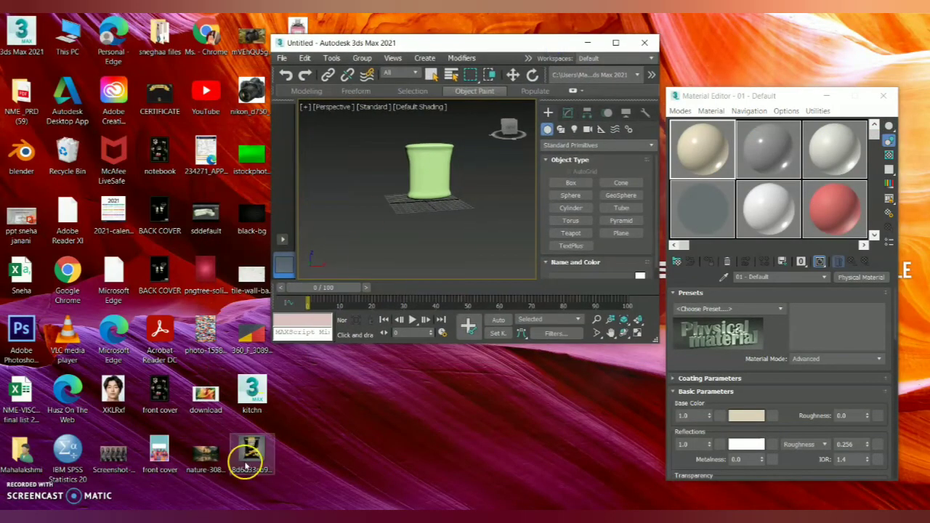
click(687, 142)
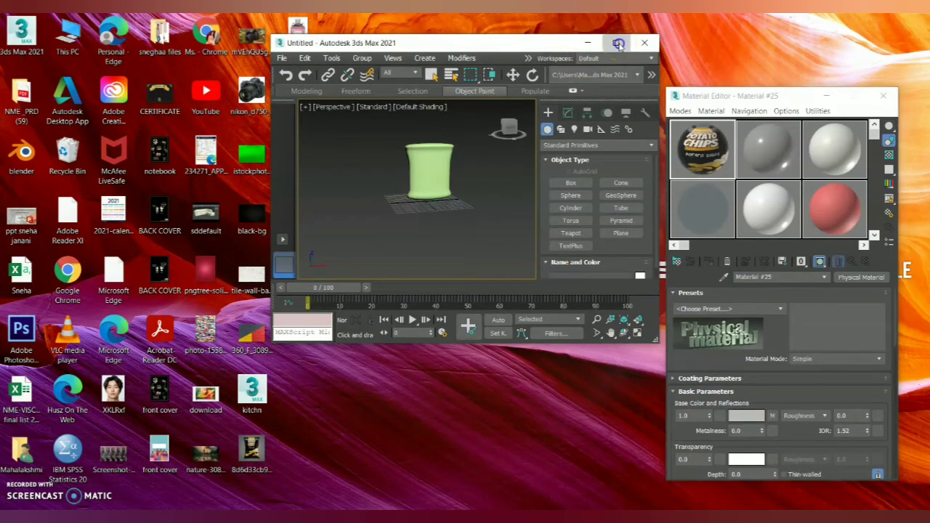
click(616, 44)
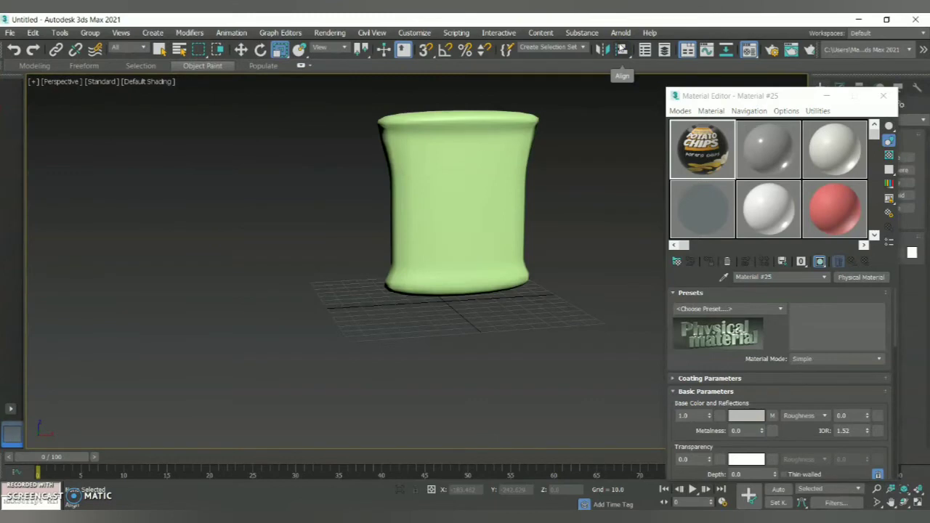
drag(702, 149, 444, 216)
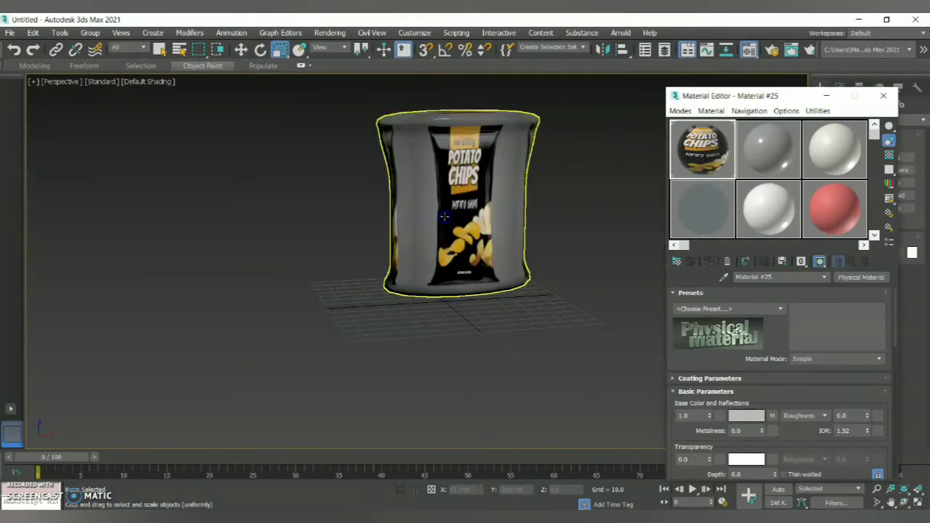
click(883, 95)
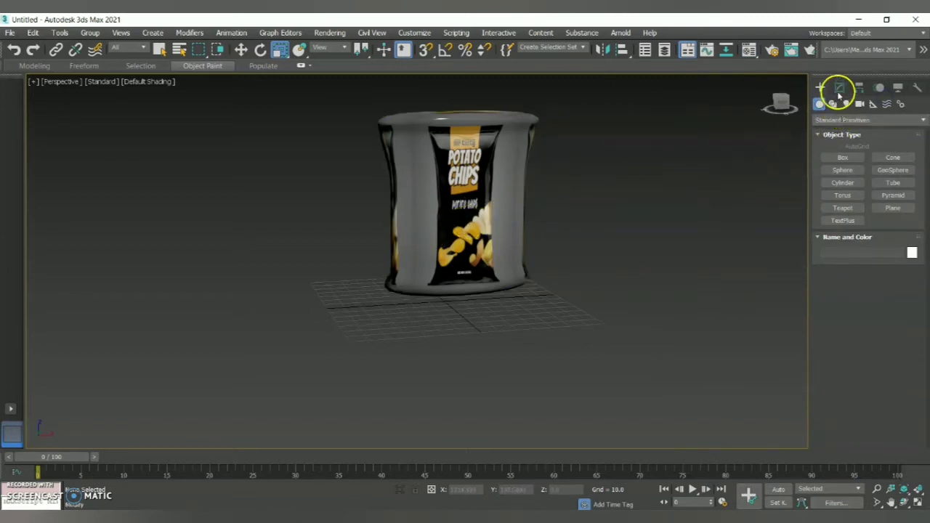
- Select the packet object and add a UVW Map modifier on top of its TurboSmooth
click(839, 87)
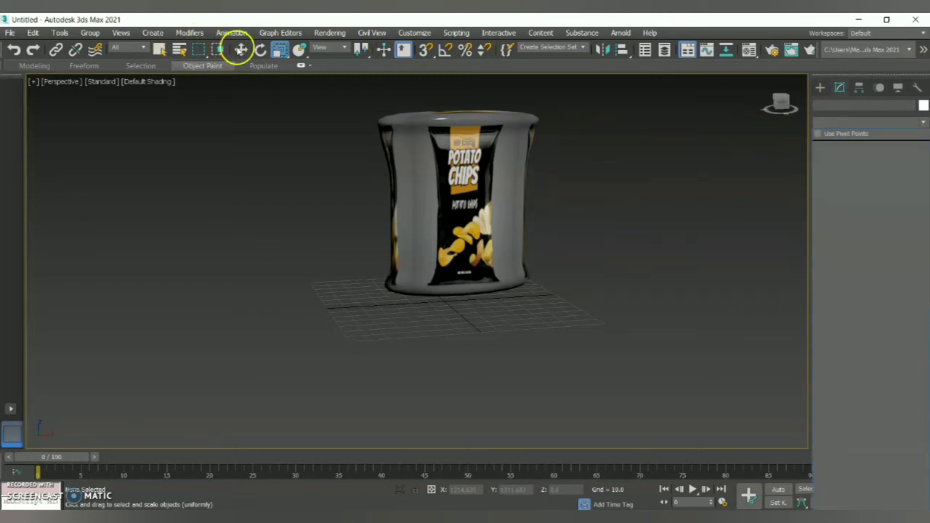
click(240, 48)
click(240, 50)
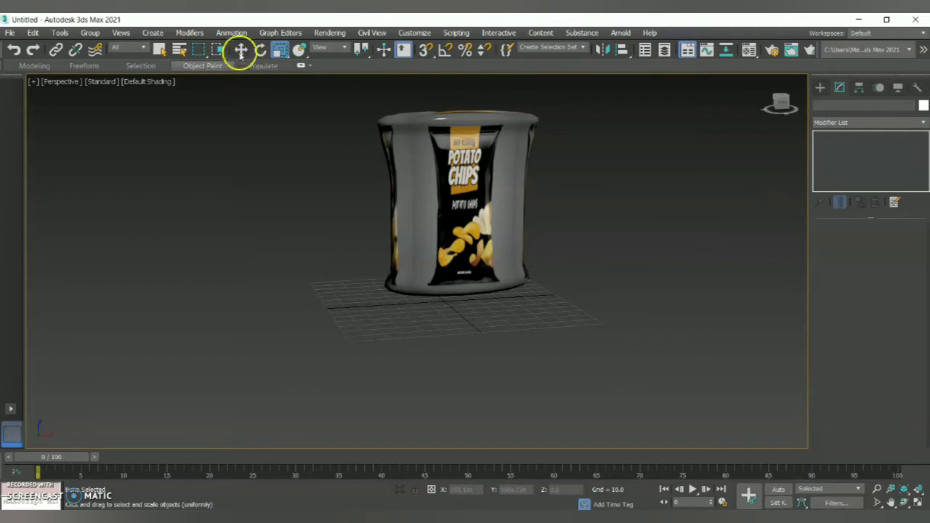
click(411, 150)
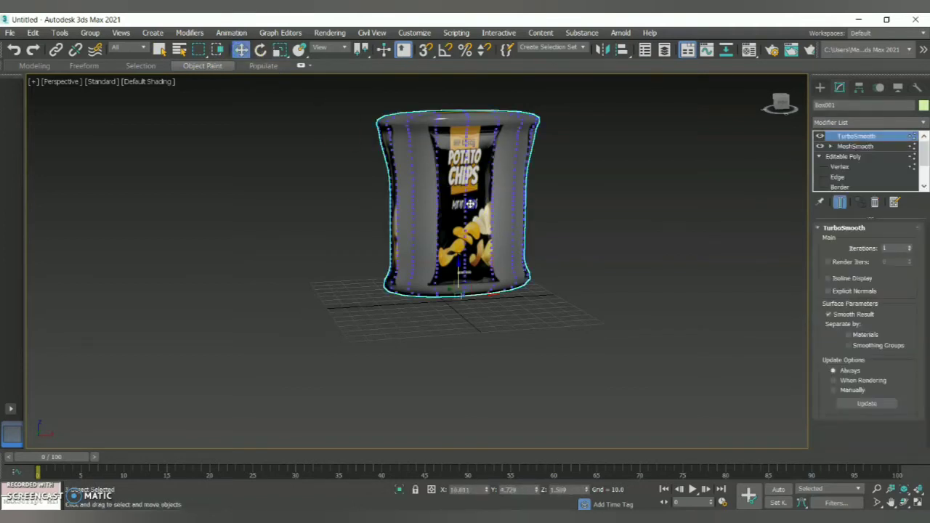
click(843, 123)
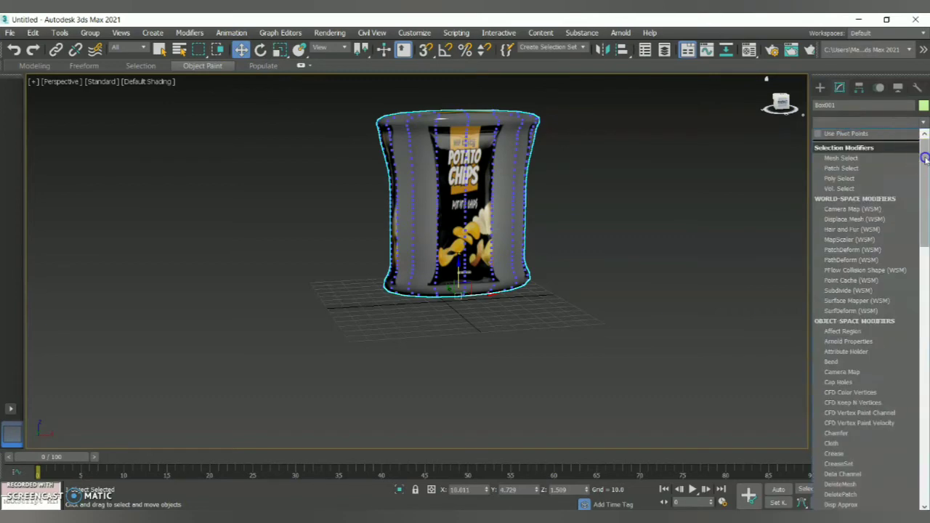
drag(925, 158, 905, 475)
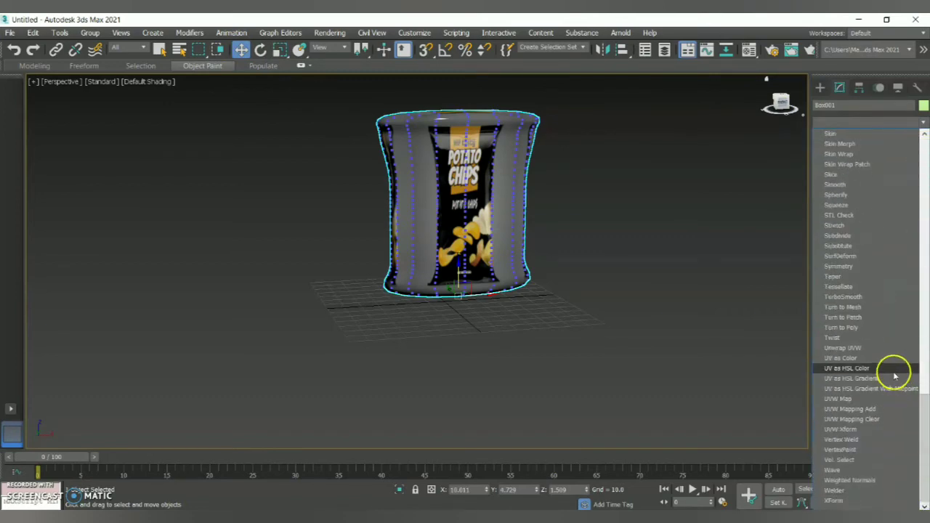
click(839, 399)
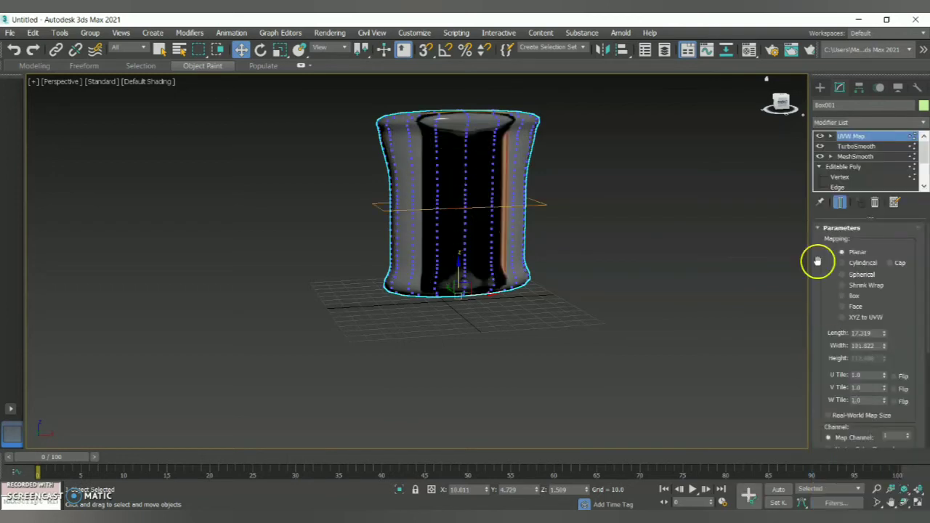
- Activate the UVW Map gizmo, shrink it uniformly and move it to about X -38.9, Y 4.3, Z 12.8
click(831, 136)
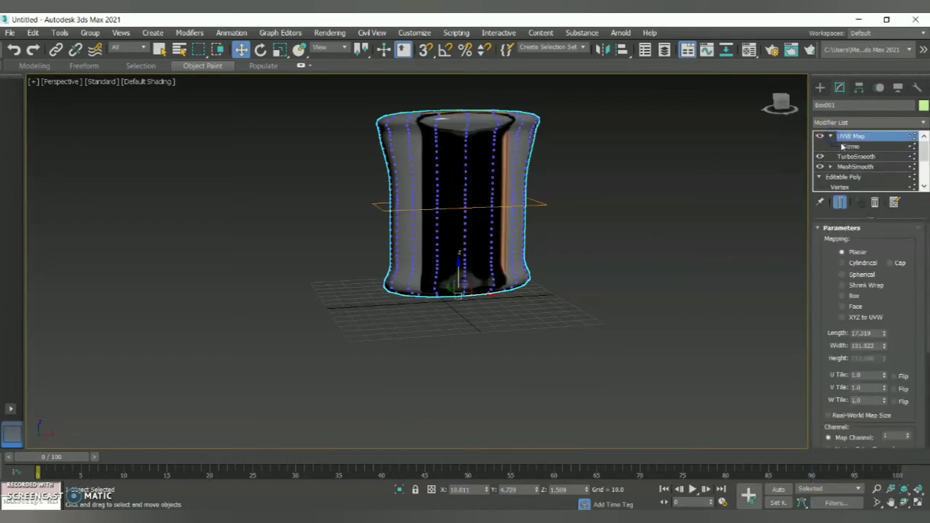
click(849, 146)
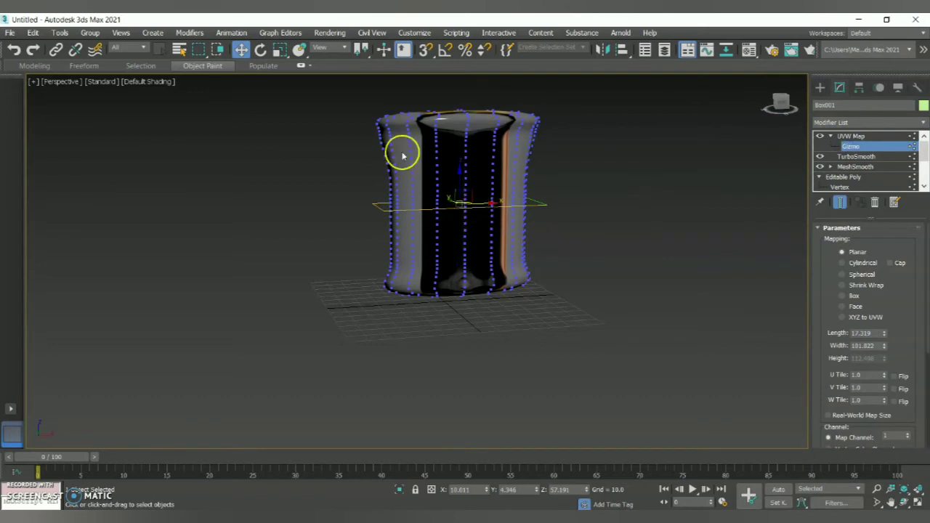
click(279, 50)
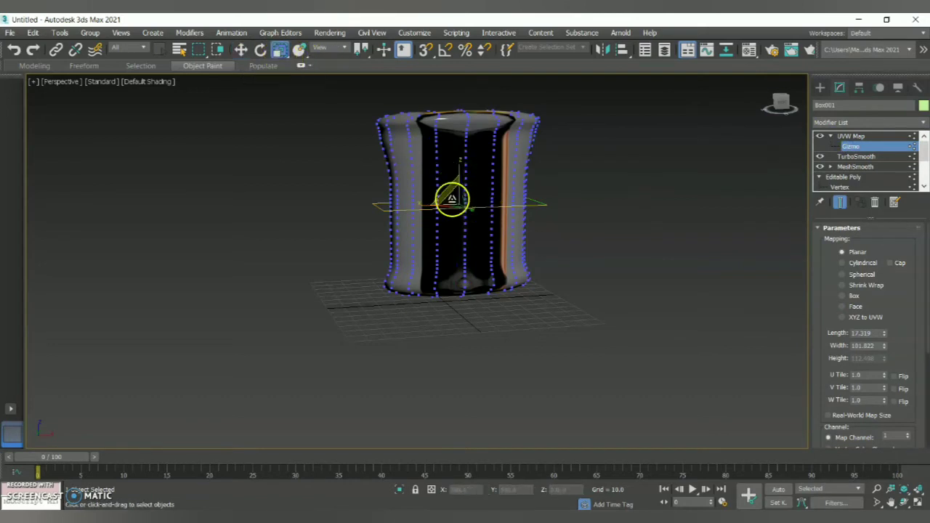
drag(452, 196, 459, 227)
click(240, 48)
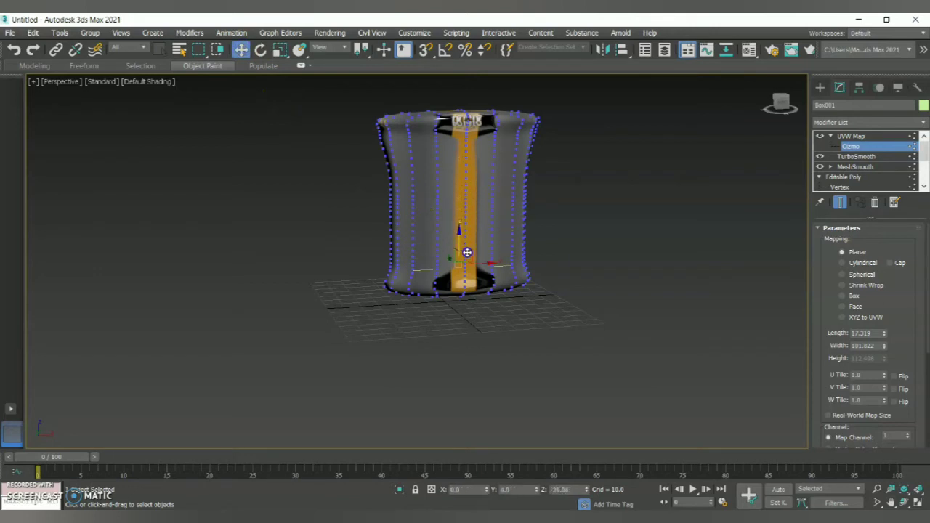
drag(473, 275, 393, 283)
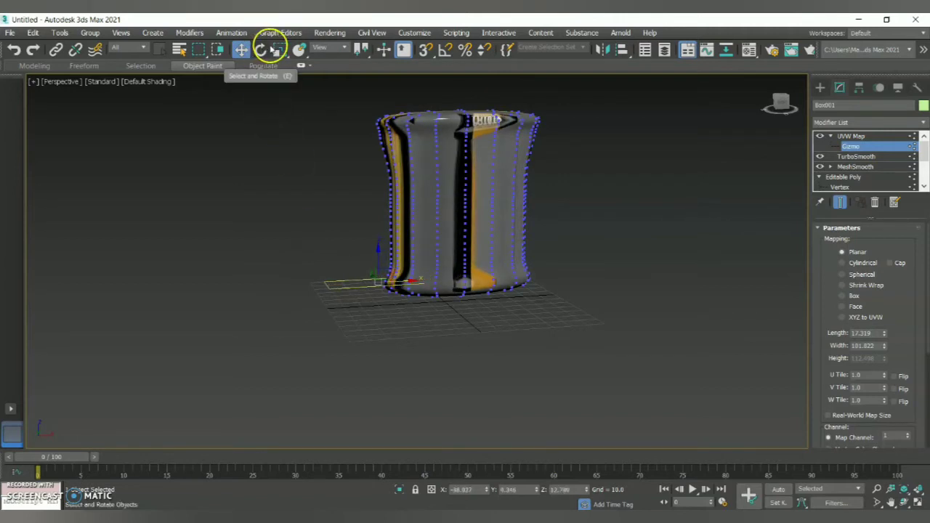
- Scale the planar mapping gizmo up uniformly until it extends well beyond both sides of the packet
click(279, 49)
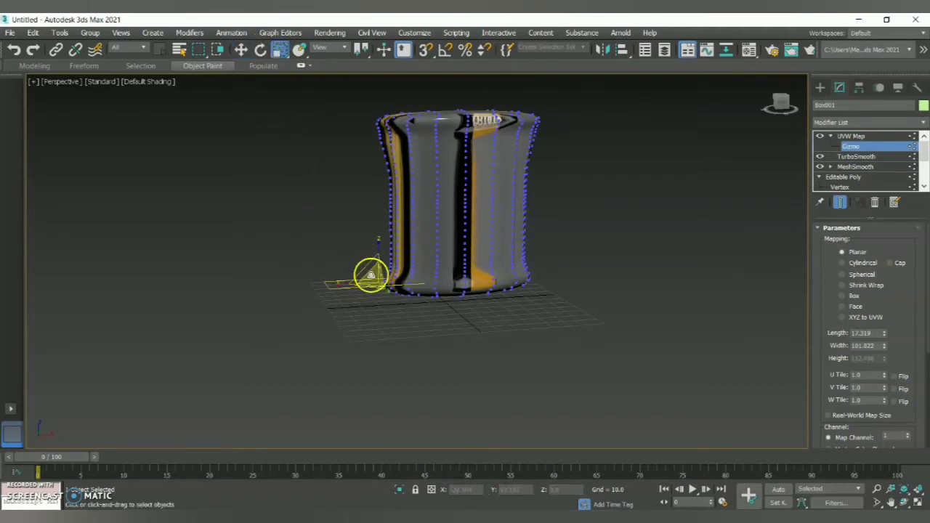
drag(384, 332, 376, 363)
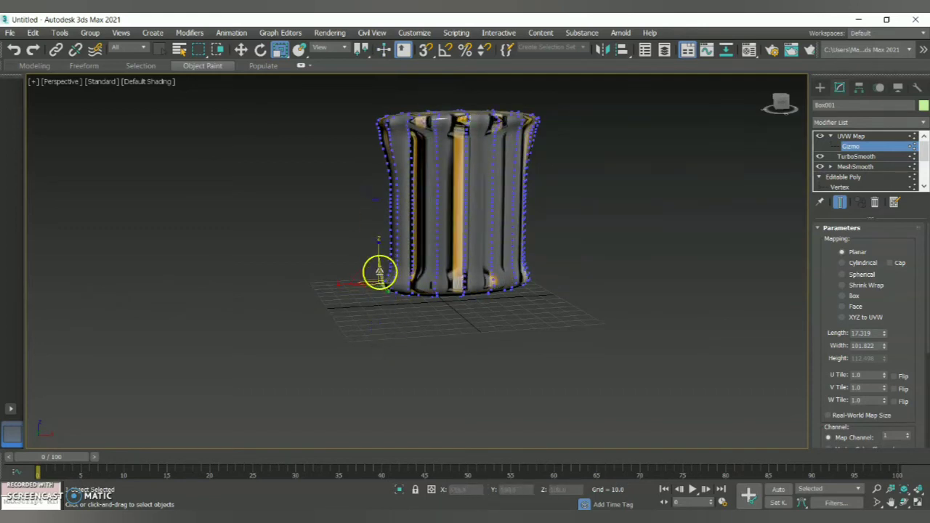
drag(372, 273, 365, 146)
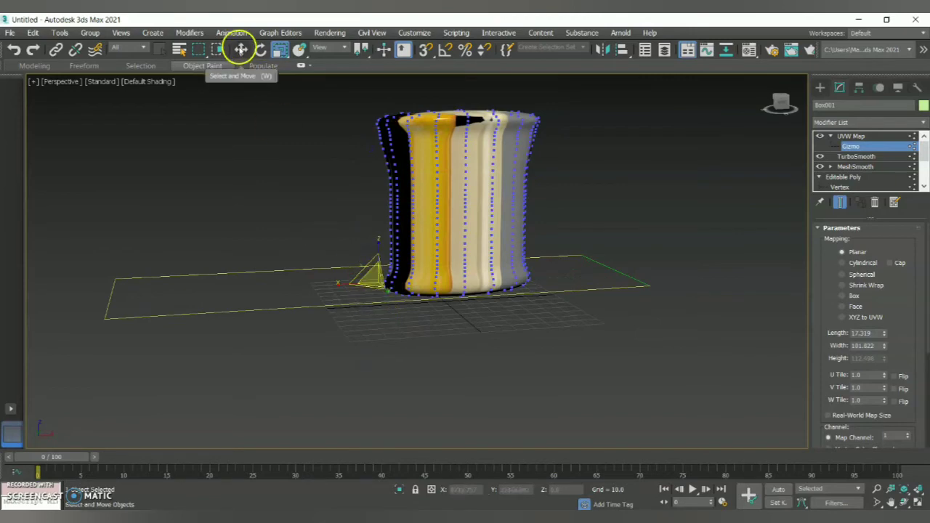
click(241, 49)
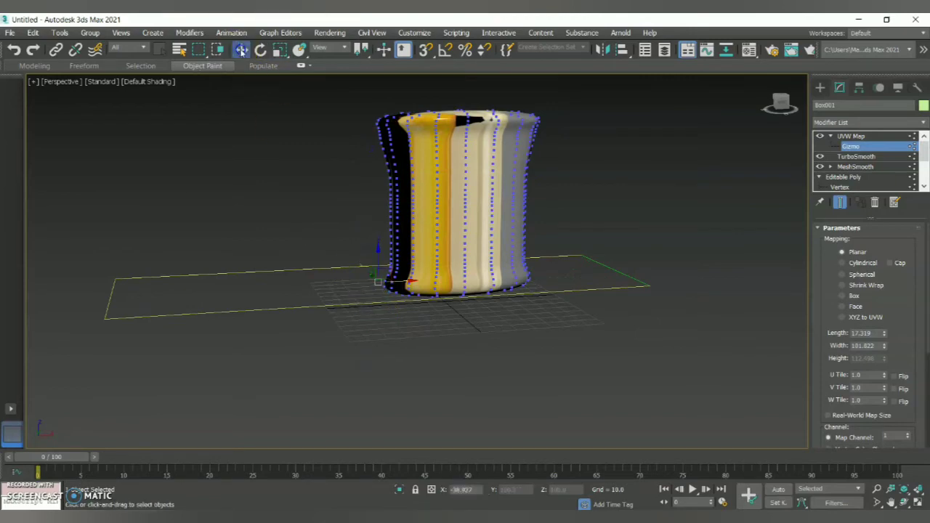
- Try Cylindrical, Spherical and Shrink Wrap mapping on the UVW Map modifier, and set the mapping to Box
click(861, 265)
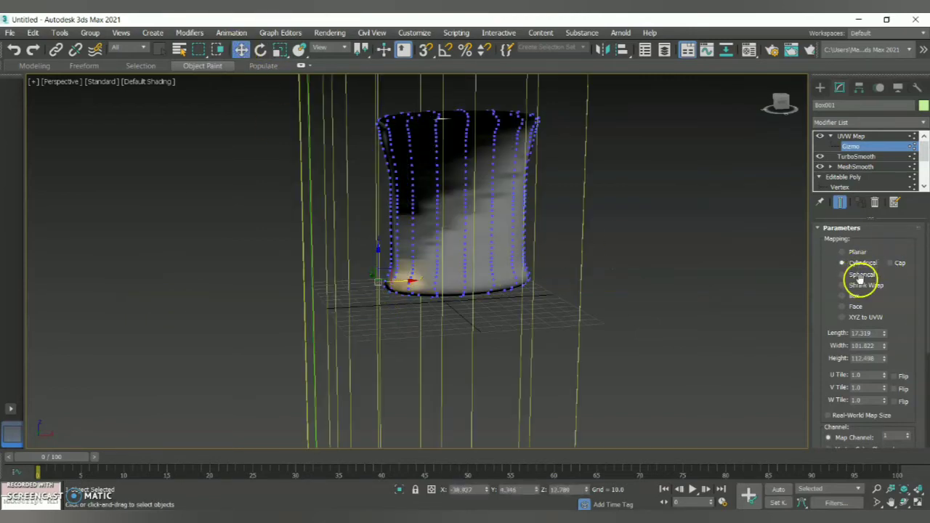
click(859, 276)
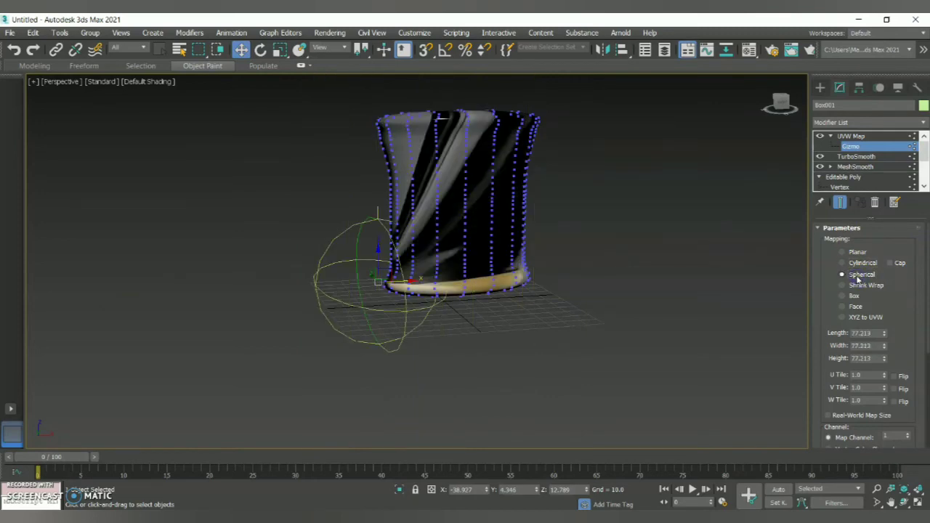
click(859, 286)
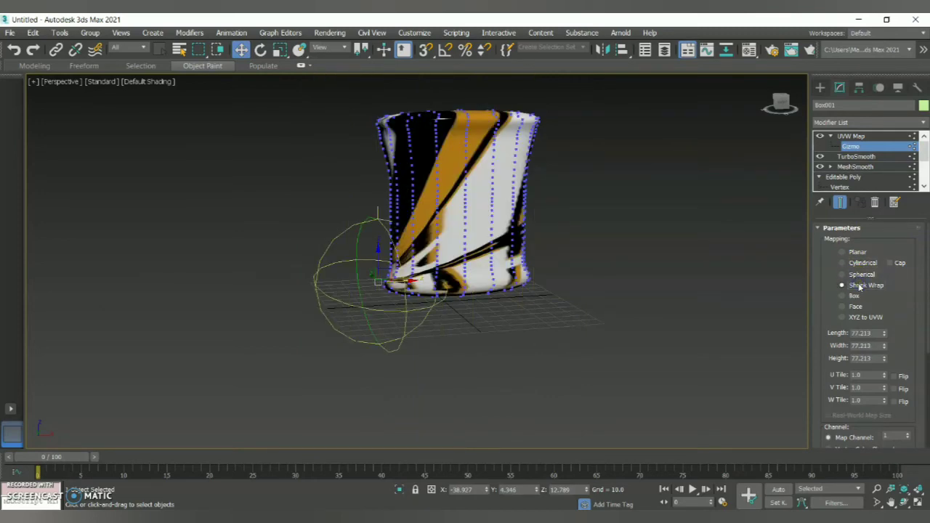
click(854, 297)
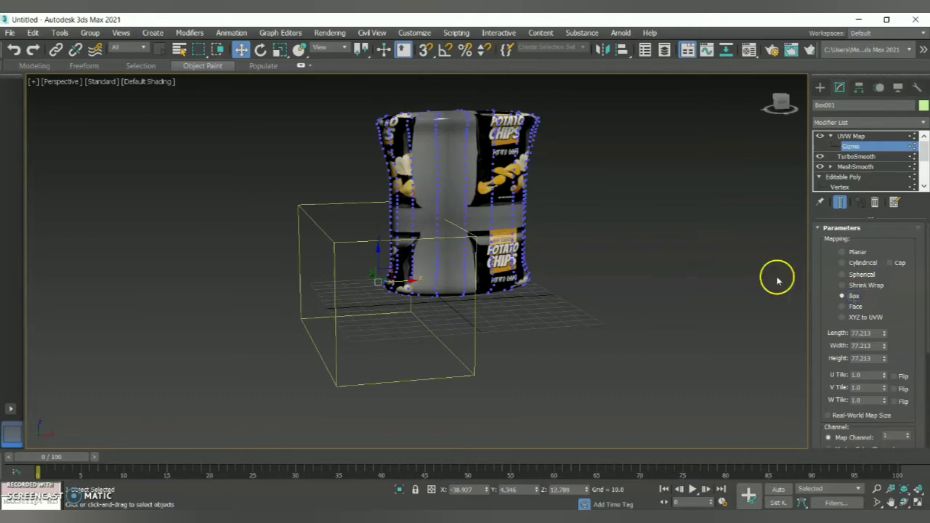
- Enlarge the box gizmo and move it to about X -58.9, Y 51.7, Z 56.8, centring one full-height packet image on the front
click(279, 49)
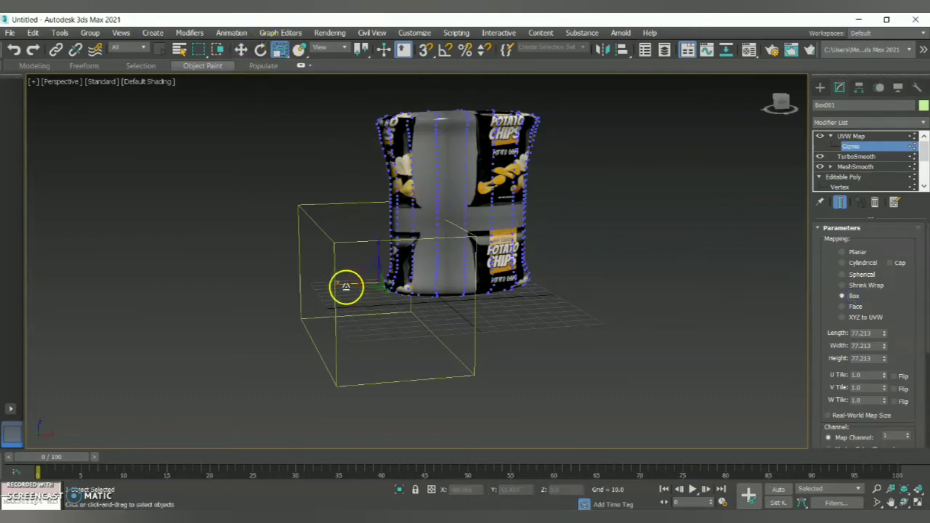
drag(345, 286, 375, 260)
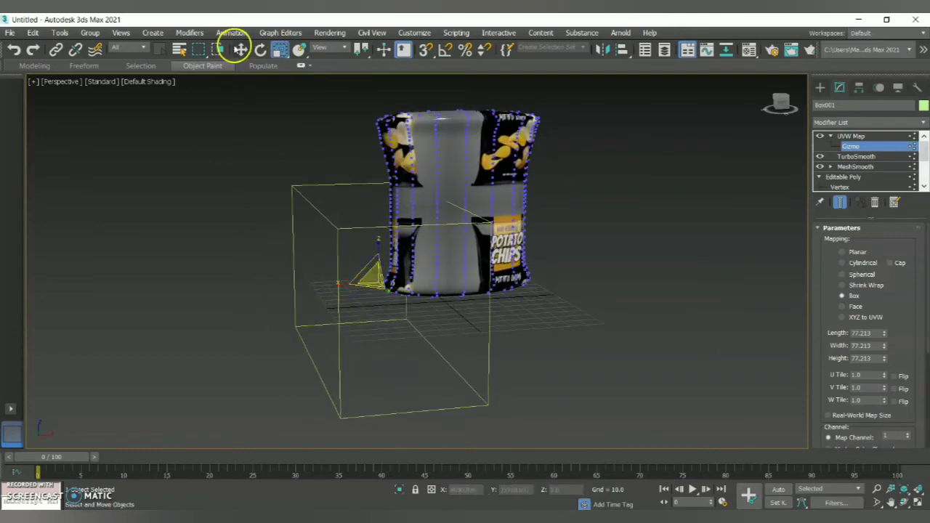
click(240, 49)
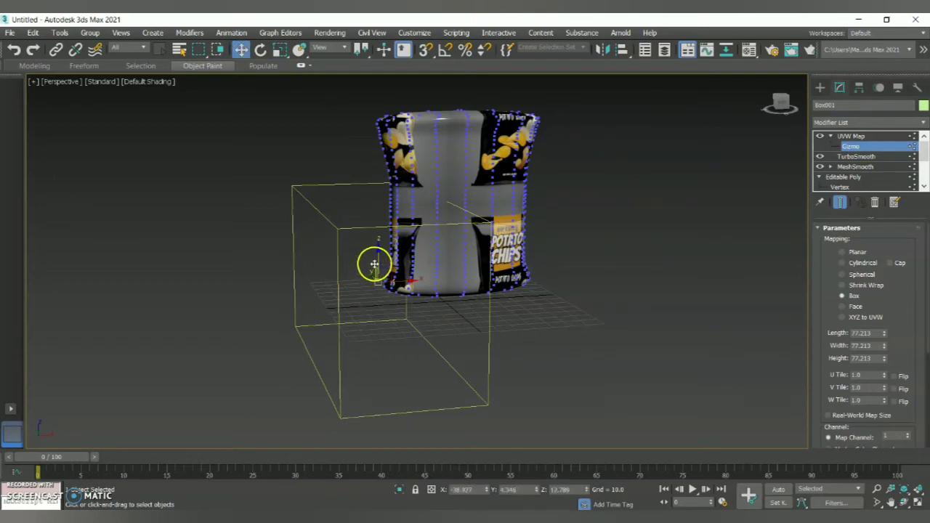
drag(374, 264, 301, 203)
click(280, 50)
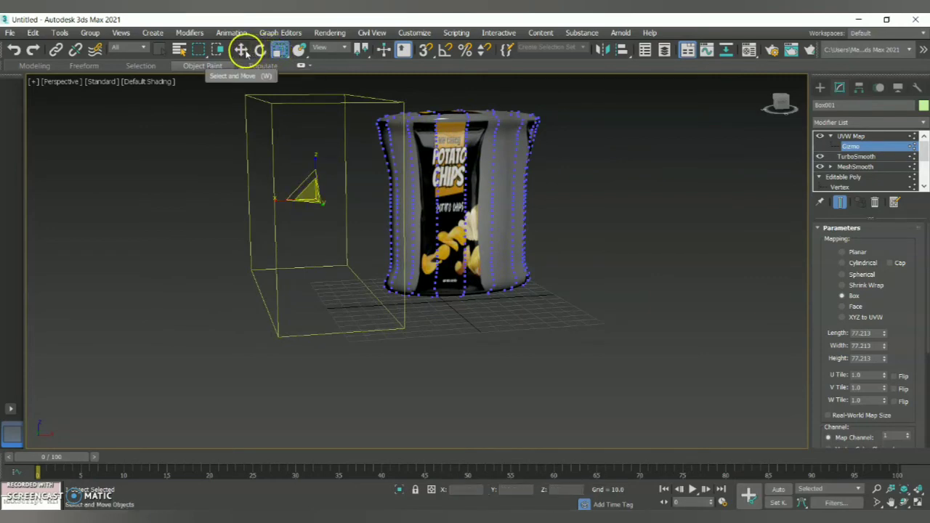
click(242, 49)
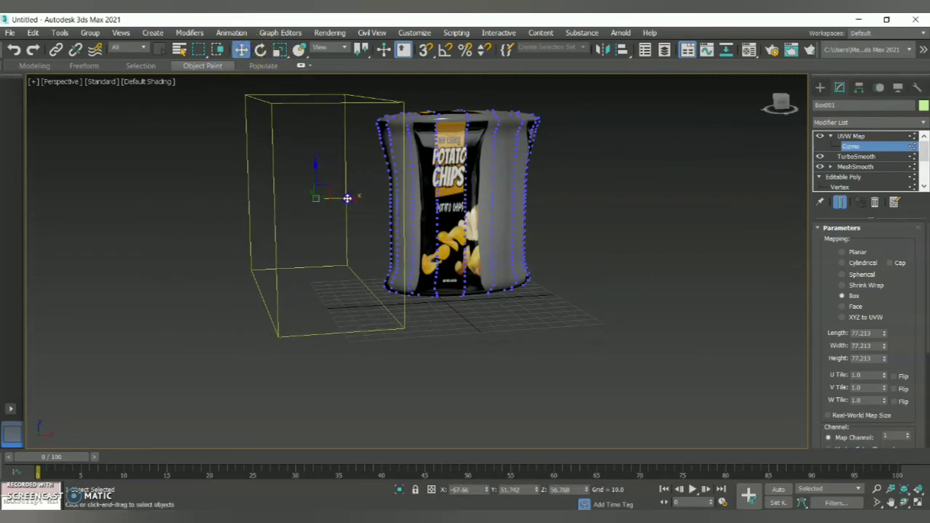
drag(347, 198, 361, 198)
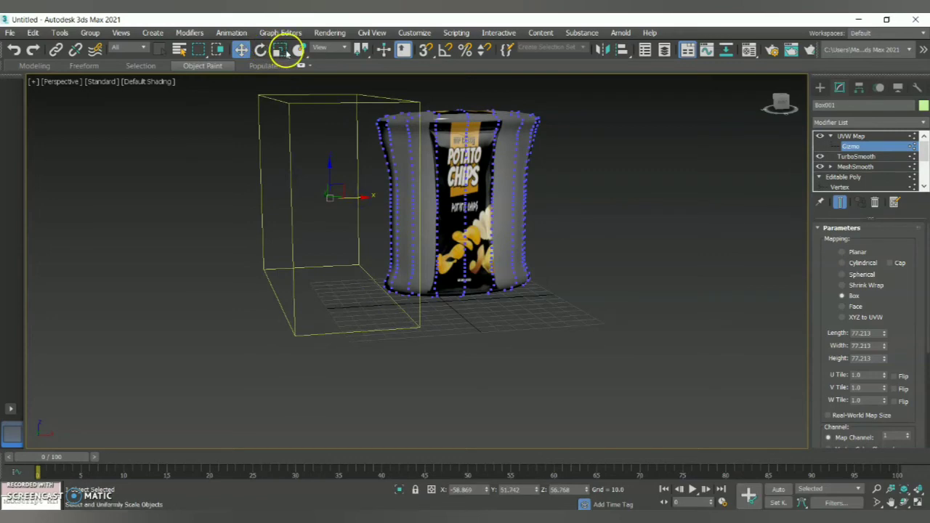
- Widen the box gizmo along X to stretch the packet image horizontally across the object
click(280, 49)
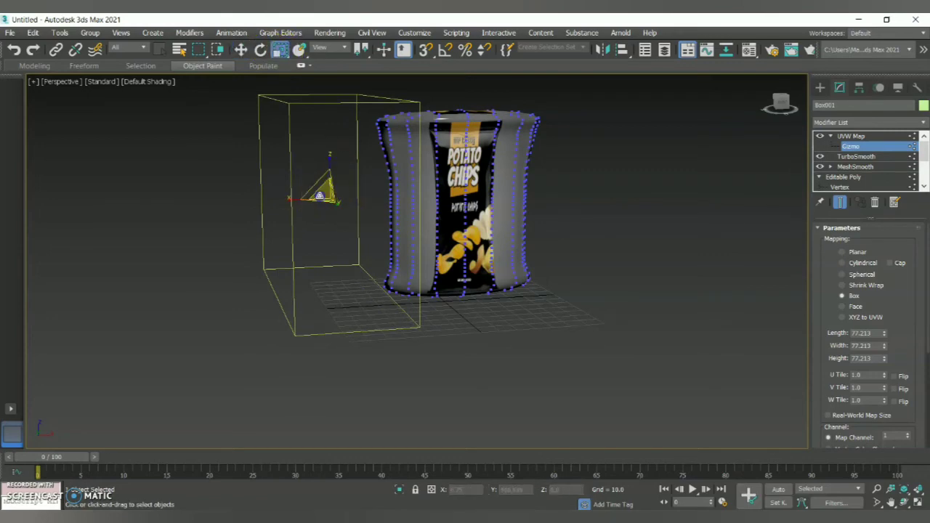
drag(319, 196, 140, 193)
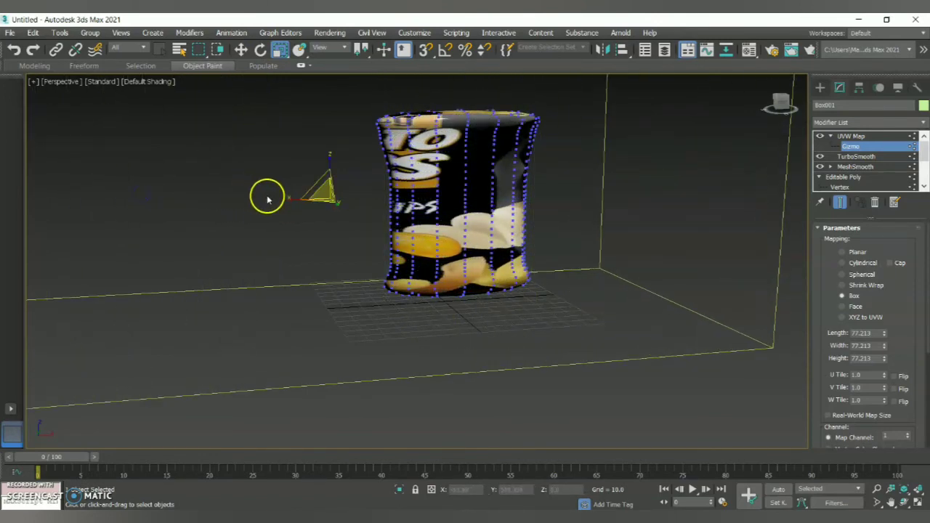
drag(293, 196, 330, 217)
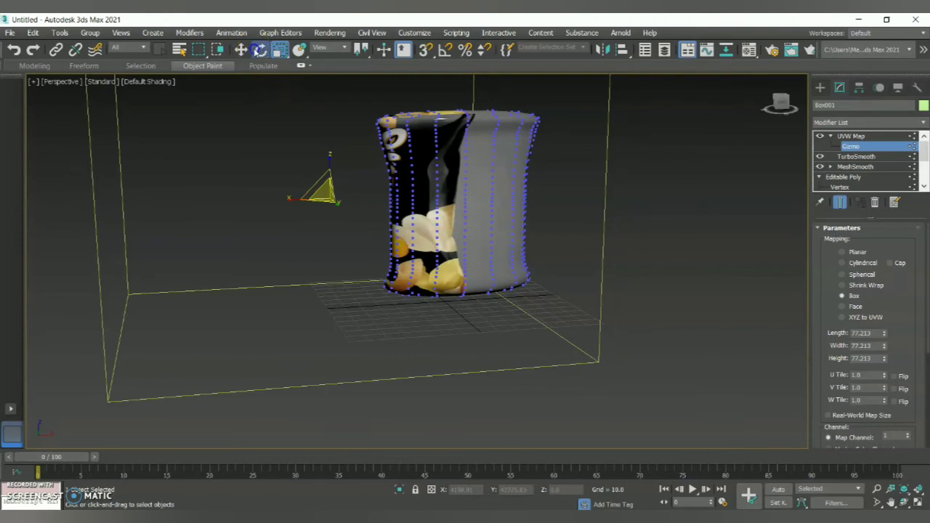
- Rotate the box gizmo about its vertical axis and move it along X towards the packet's centre
click(259, 48)
drag(318, 204, 366, 209)
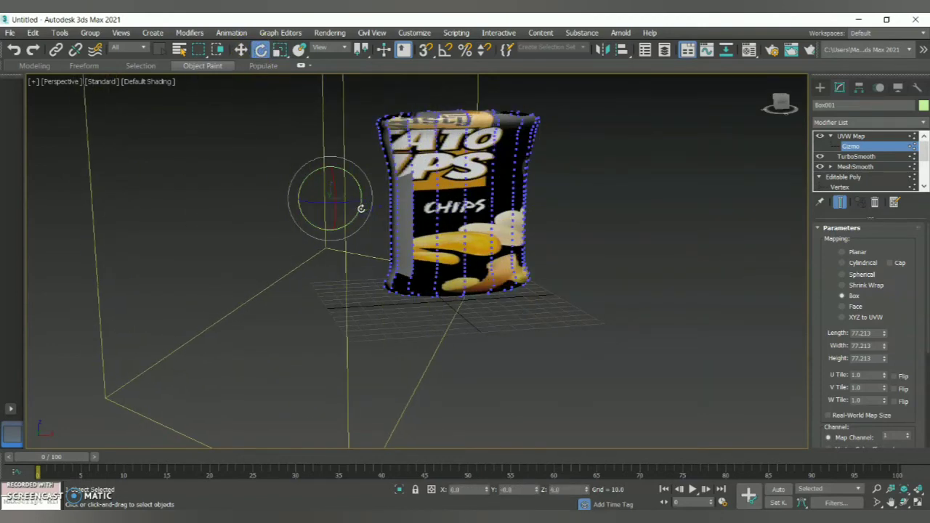
click(241, 49)
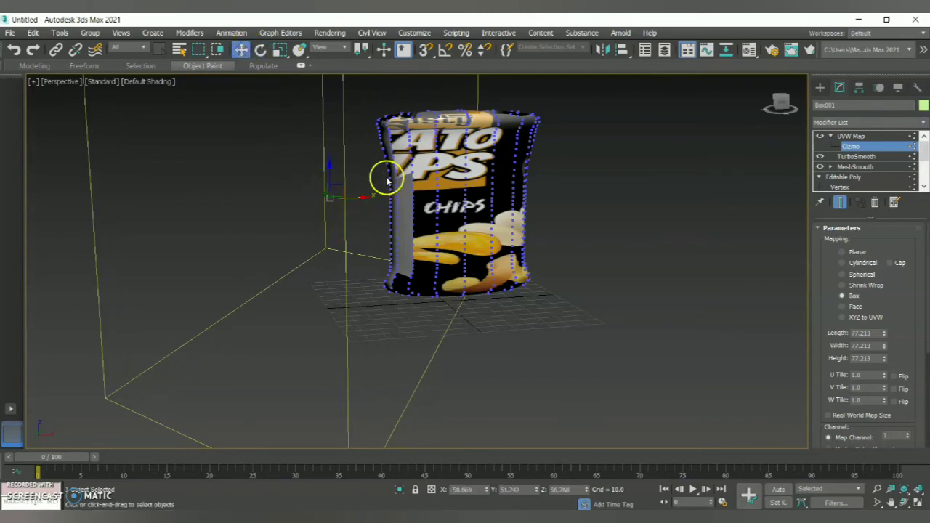
drag(359, 198, 454, 209)
mouse_move(454, 209)
alt+middle_down()
mouse_move(480, 211)
mouse_move(458, 209)
alt+middle_up()
- Narrow the UVW Map box gizmo along X to fit the whole packet image on the front, and rotate it about its vertical axis
click(279, 53)
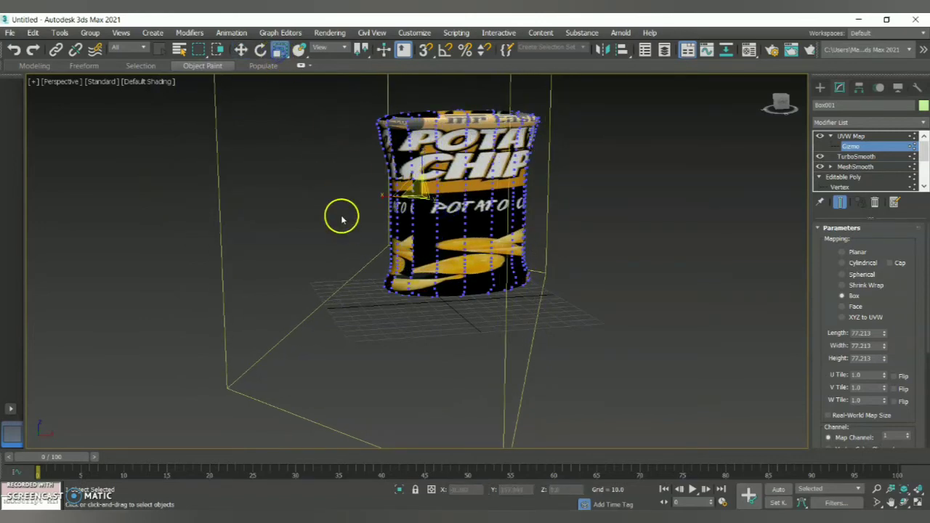
drag(387, 198, 434, 207)
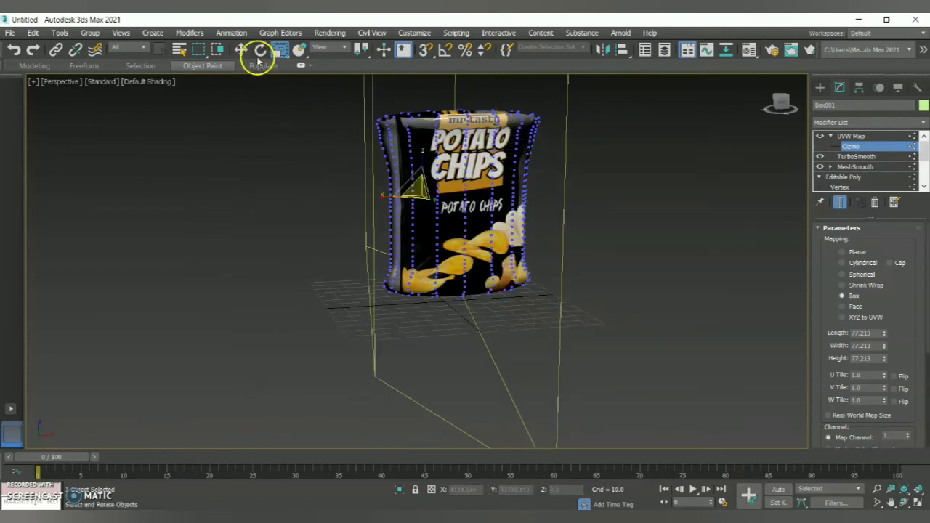
click(260, 50)
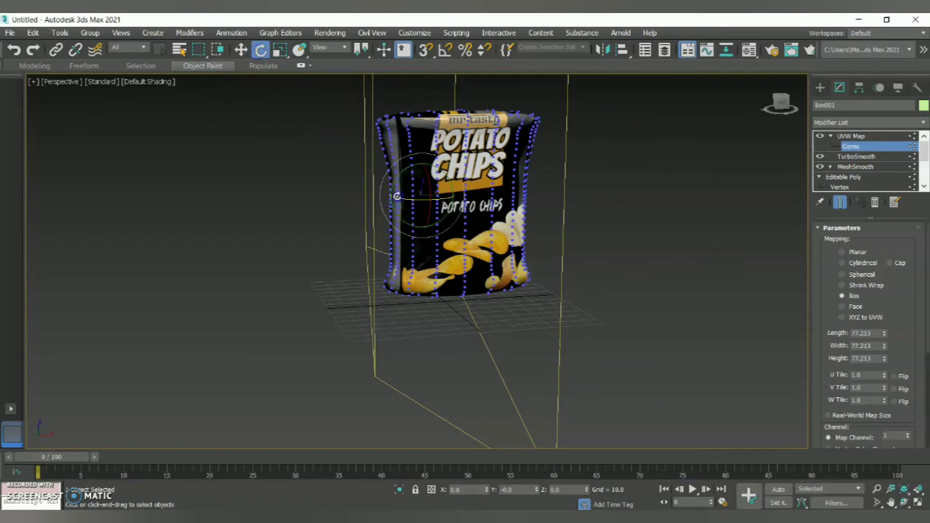
drag(397, 196, 385, 196)
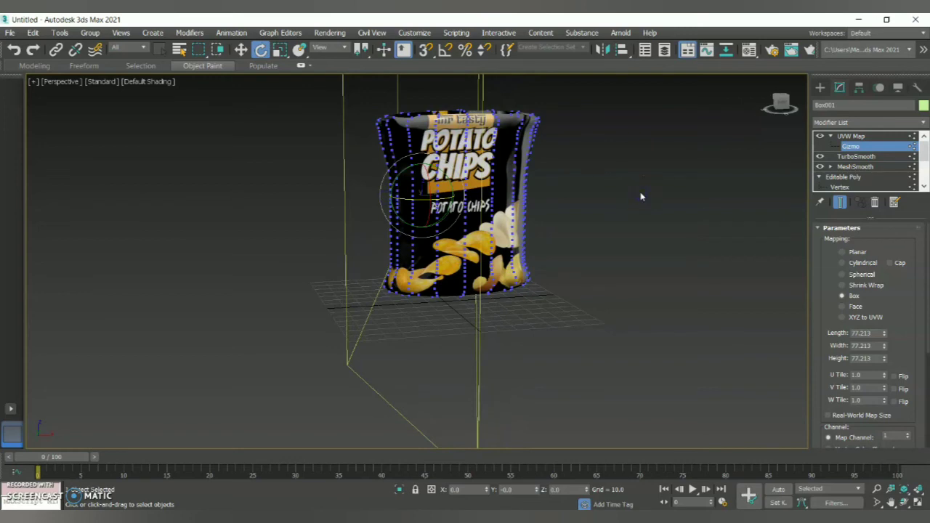
- Widen the box gizmo along X to about 117% and rotate it slightly about its vertical axis to centre the packet image
click(280, 50)
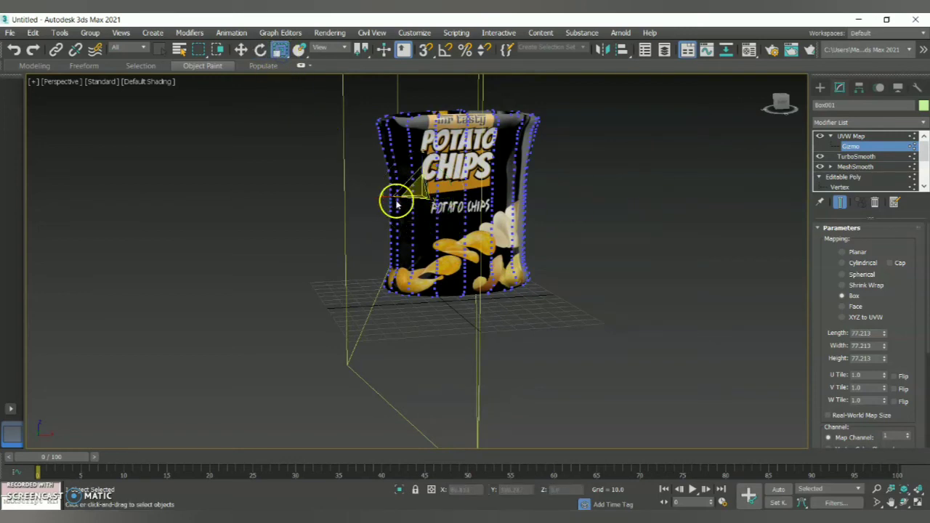
drag(390, 196, 385, 198)
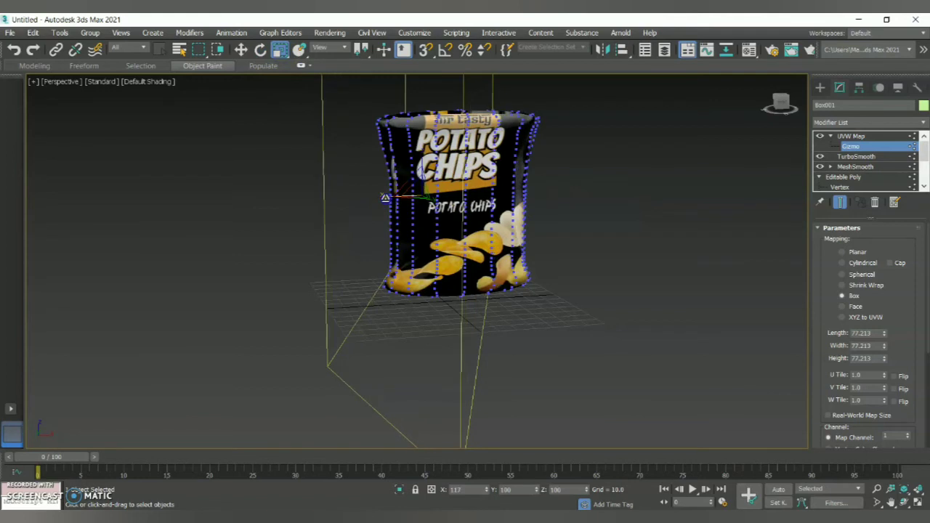
click(261, 51)
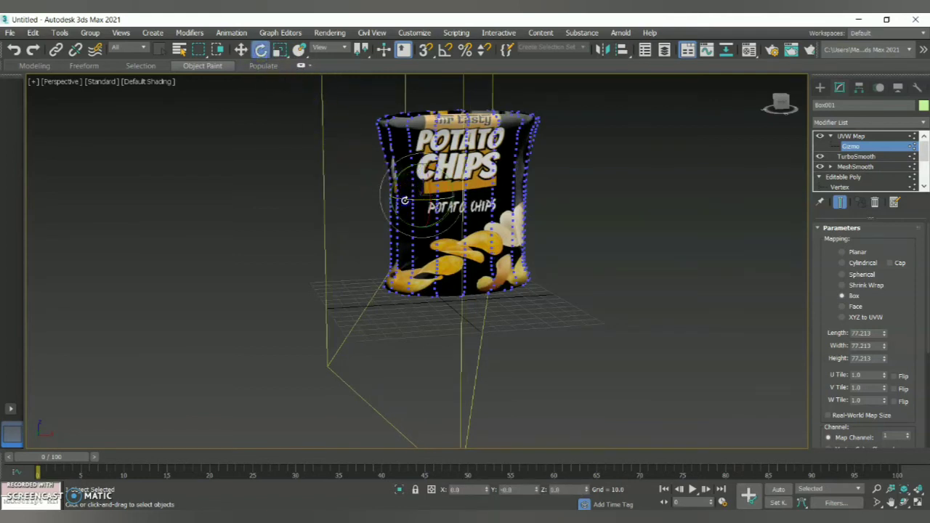
drag(405, 200, 410, 201)
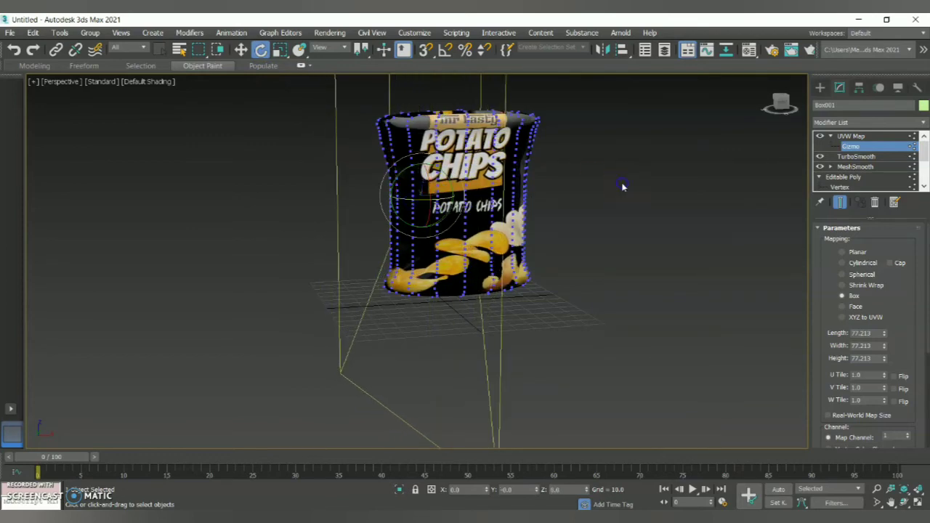
click(820, 88)
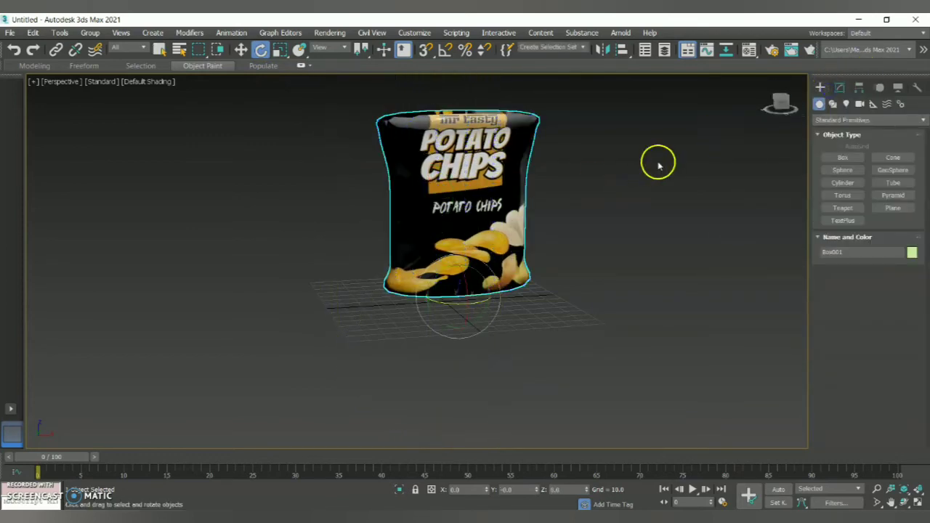
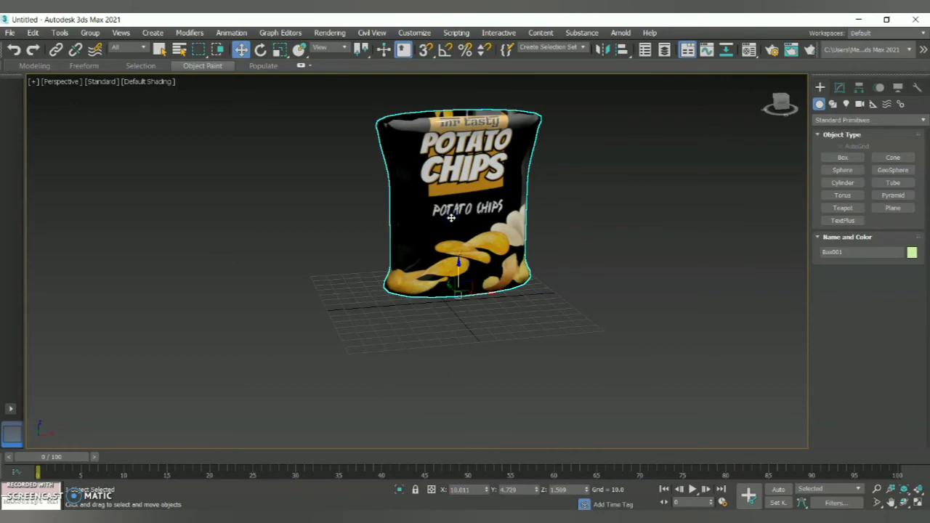
- Load the Miss Dior perfume image from the desktop into the second material slot and assign that material to the packet
click(886, 19)
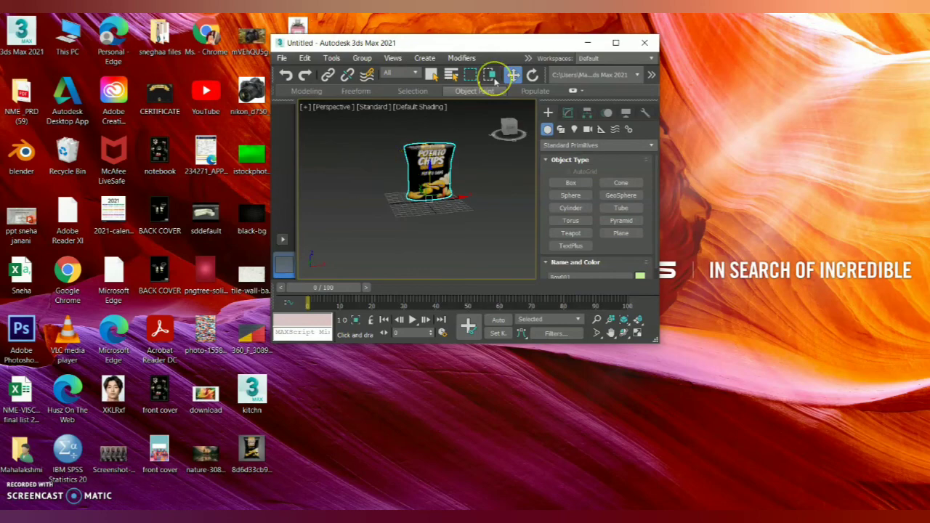
key(m)
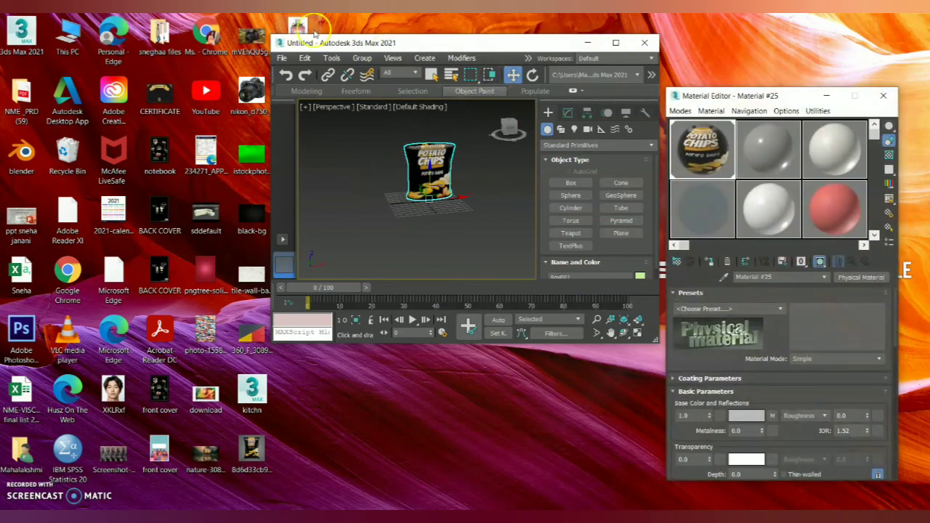
click(754, 130)
click(613, 44)
drag(785, 141, 447, 214)
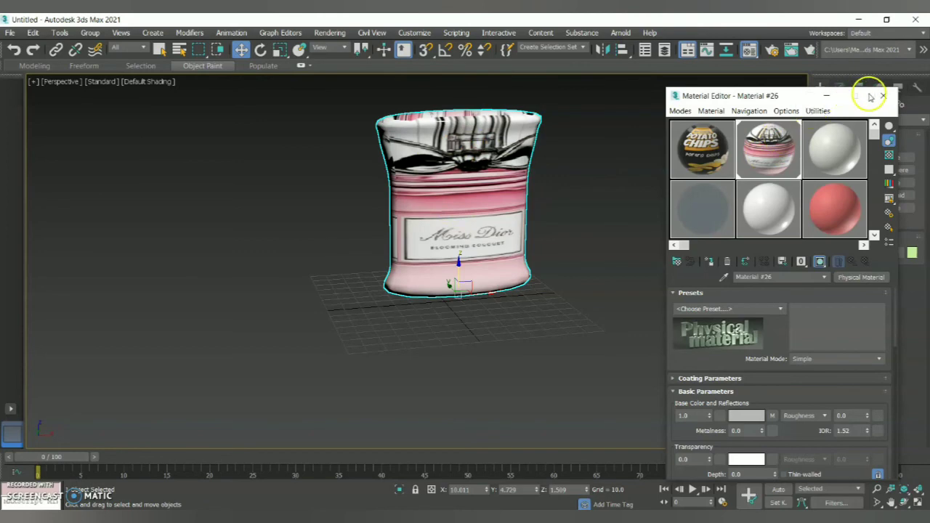
click(826, 95)
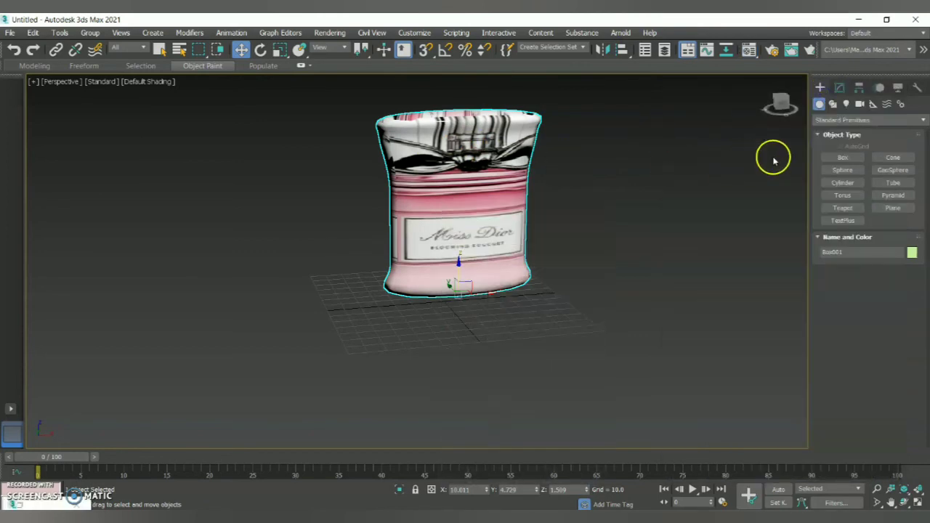
- Rescale the UVW Map gizmo uniformly and along Z so the Miss Dior label fills most of the packet's front
click(842, 91)
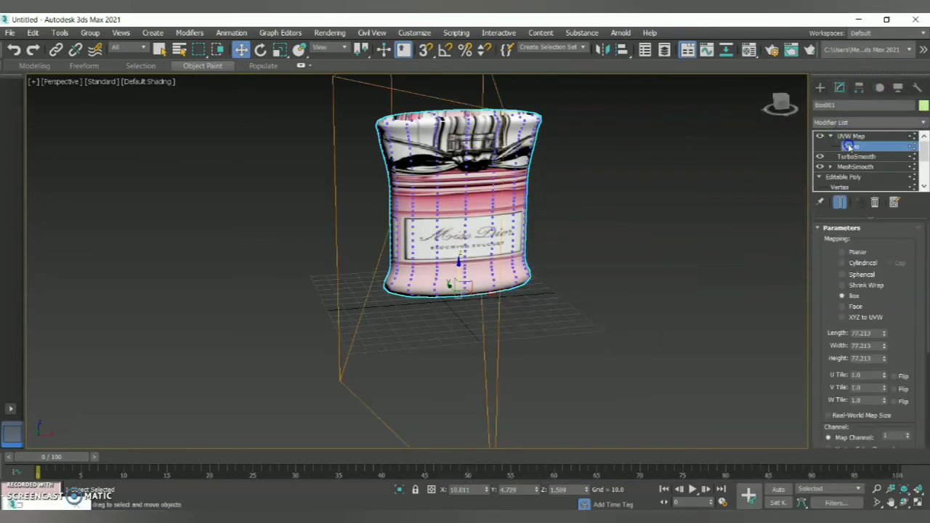
click(850, 146)
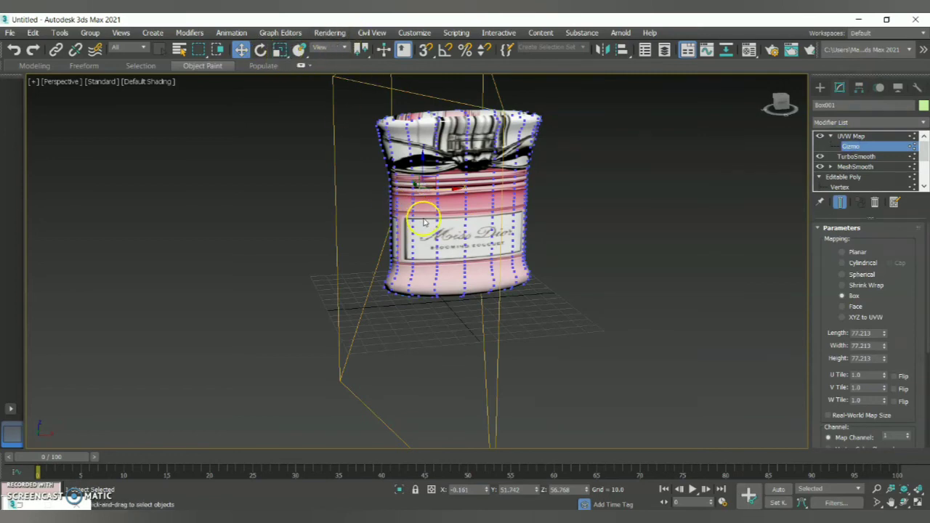
click(280, 50)
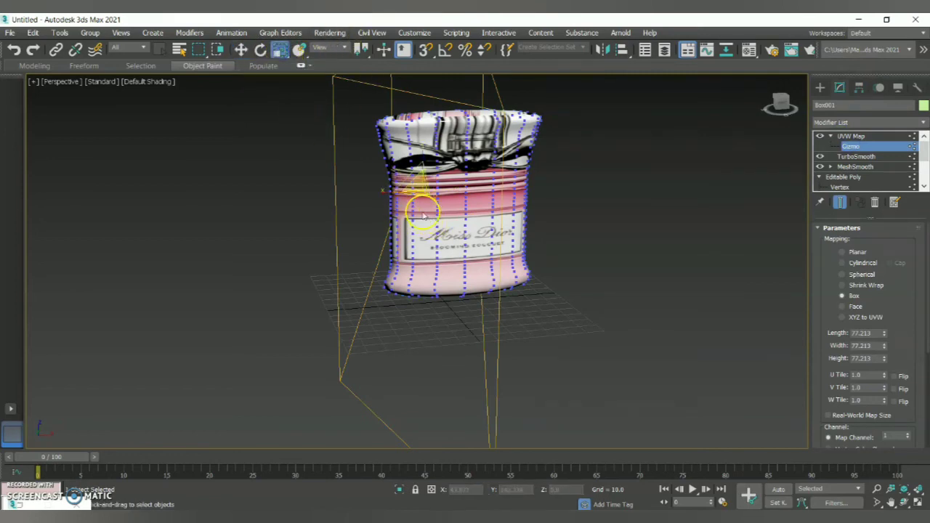
drag(418, 185, 390, 189)
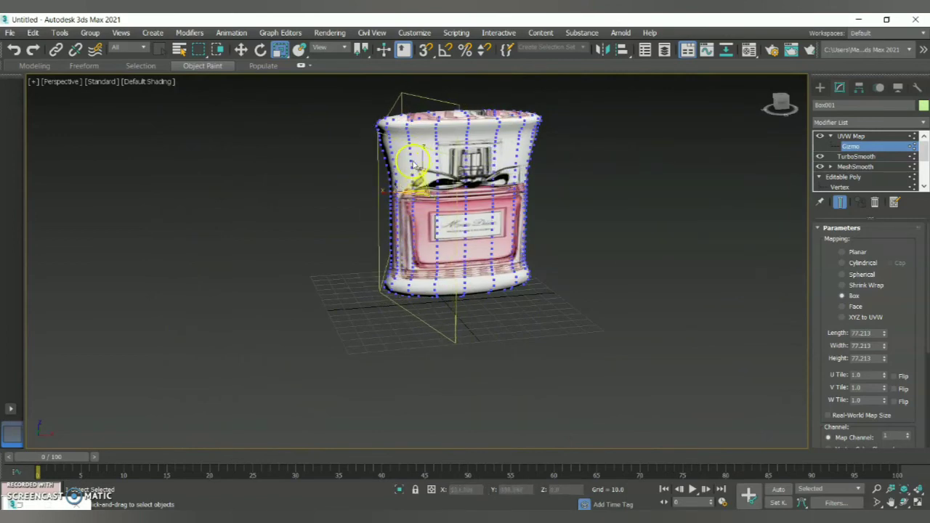
drag(420, 155, 421, 148)
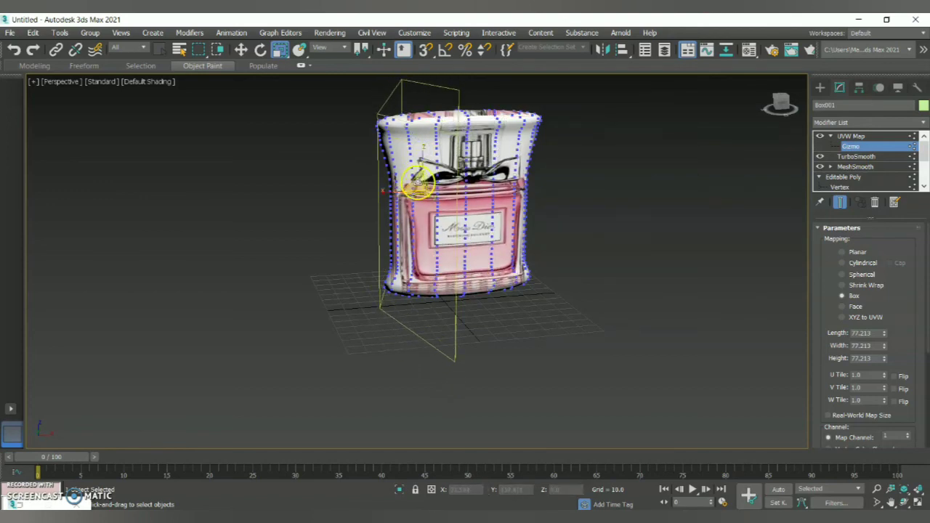
drag(418, 183, 405, 156)
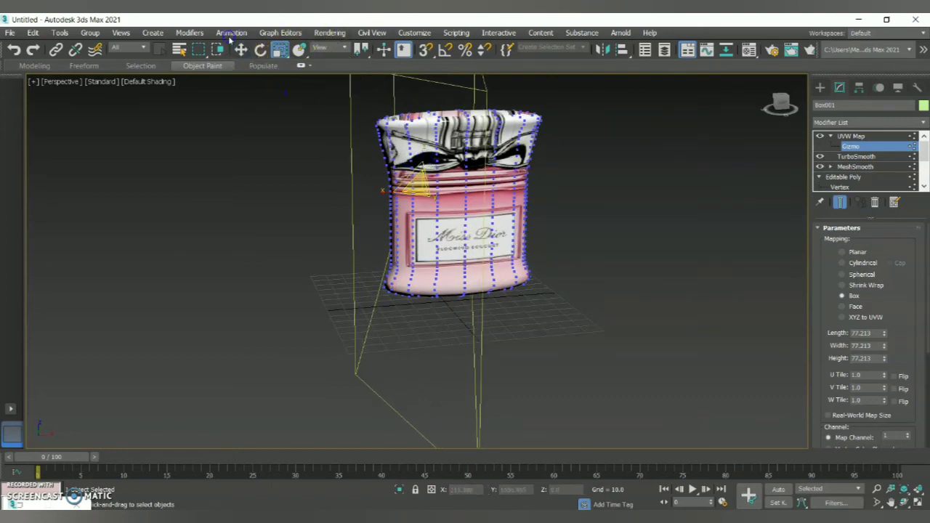
- Raise the box gizmo along Z to about 75.6 so the label sits around the middle of the packet's front
click(241, 49)
click(386, 133)
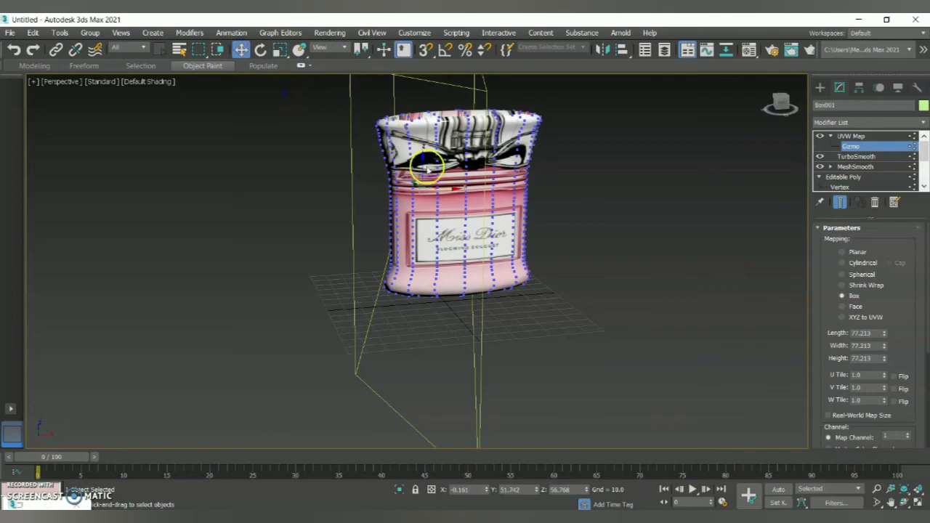
drag(422, 171, 419, 141)
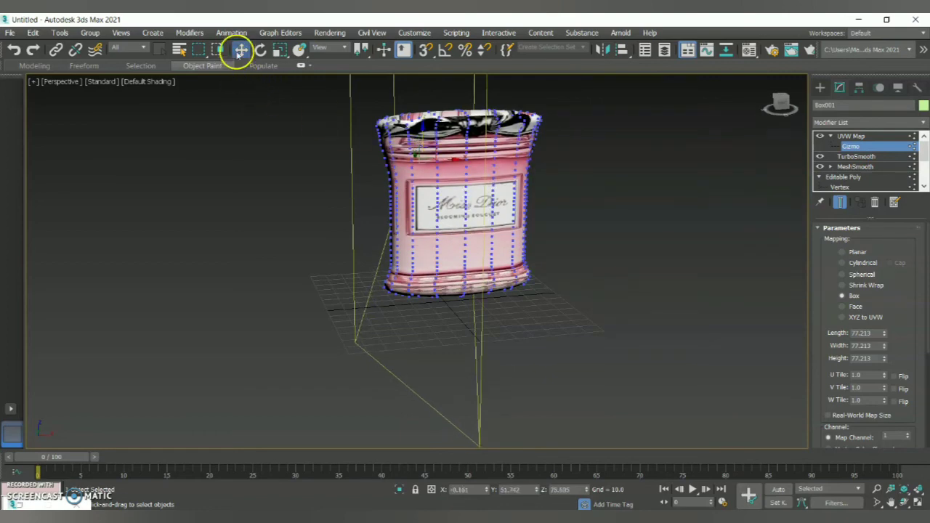
- Tilt the box gizmo about 3.5 degrees around X, deselect the packet and view its textured front
click(260, 50)
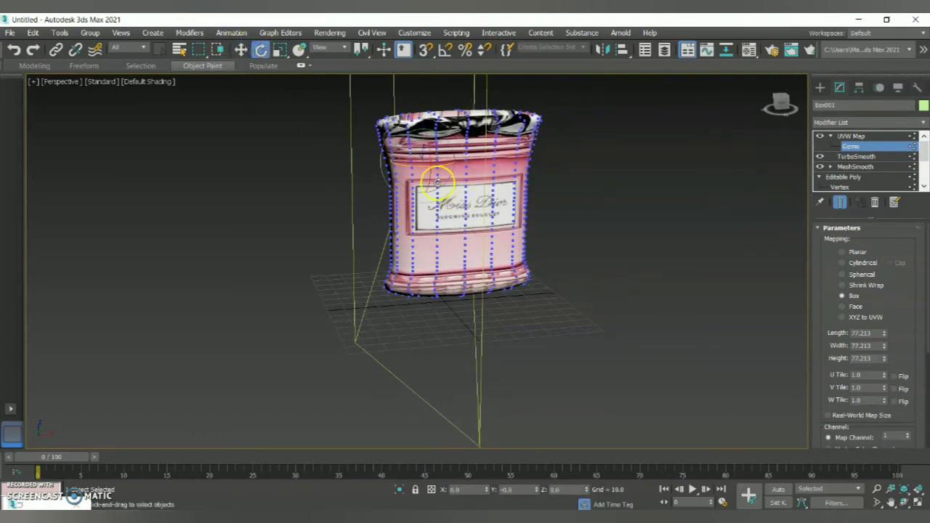
drag(432, 171, 426, 174)
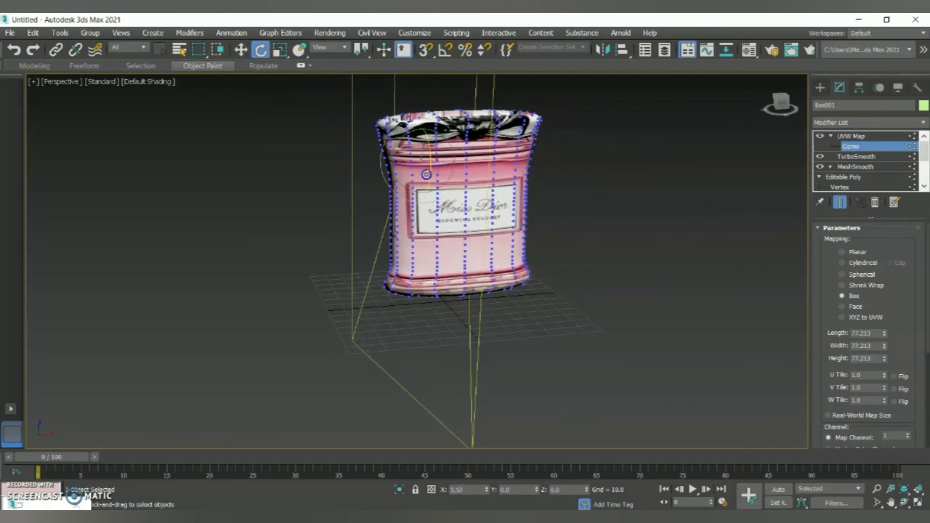
click(241, 49)
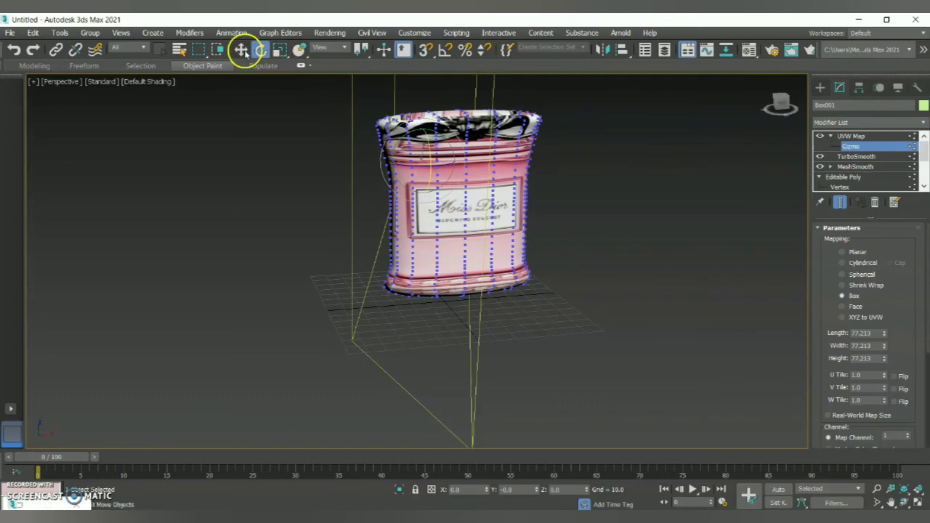
click(820, 87)
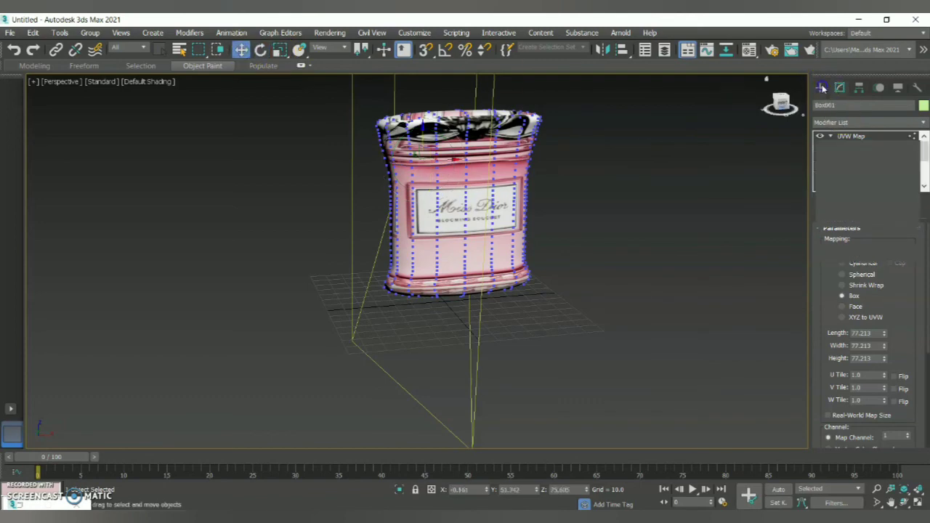
click(744, 114)
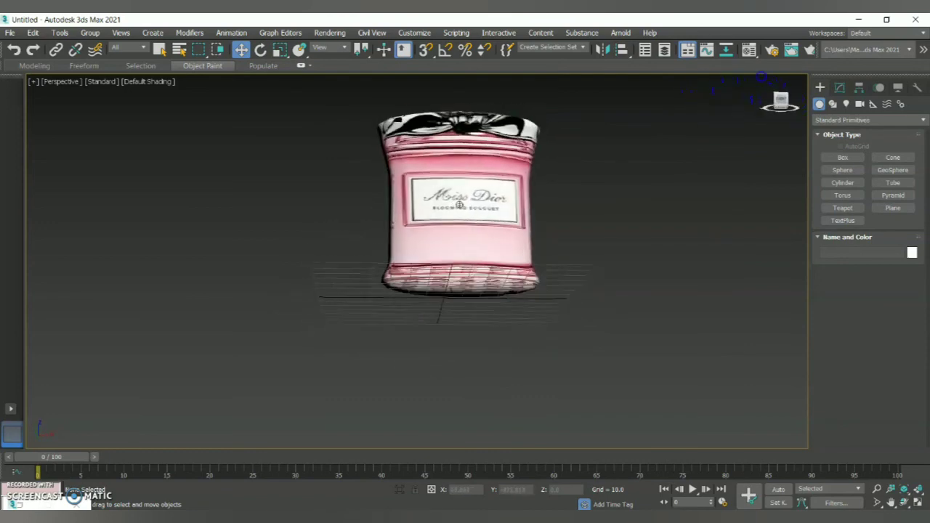
alt+middle_drag(459, 204, 443, 200)
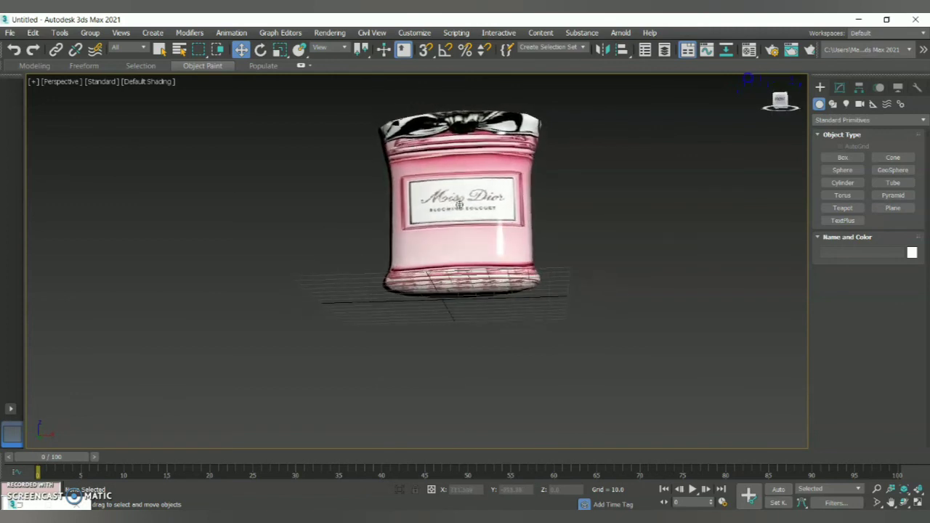